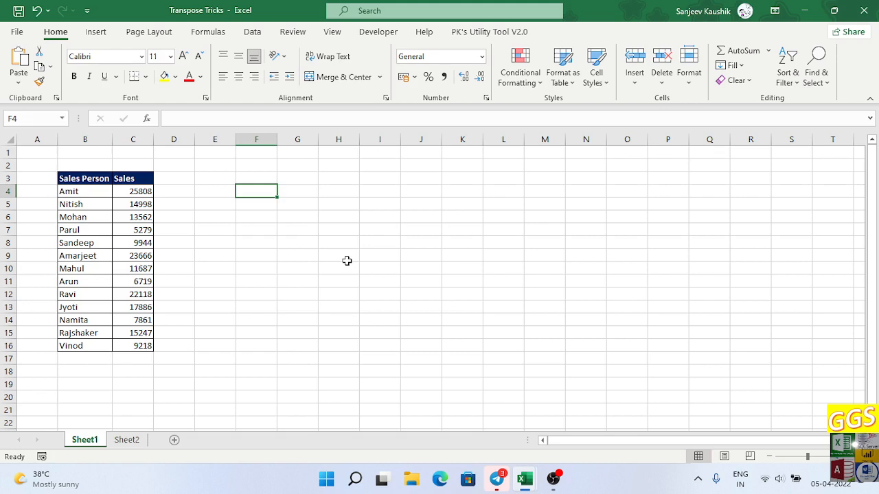
Copy the sales table B3:C16 and paste it transposed at F4 with Paste Special.
{"action": "left_click", "coordinate": [97, 181]}
{"action": "left_click_drag", "start_coordinate": [97, 181], "coordinate": [135, 345]}
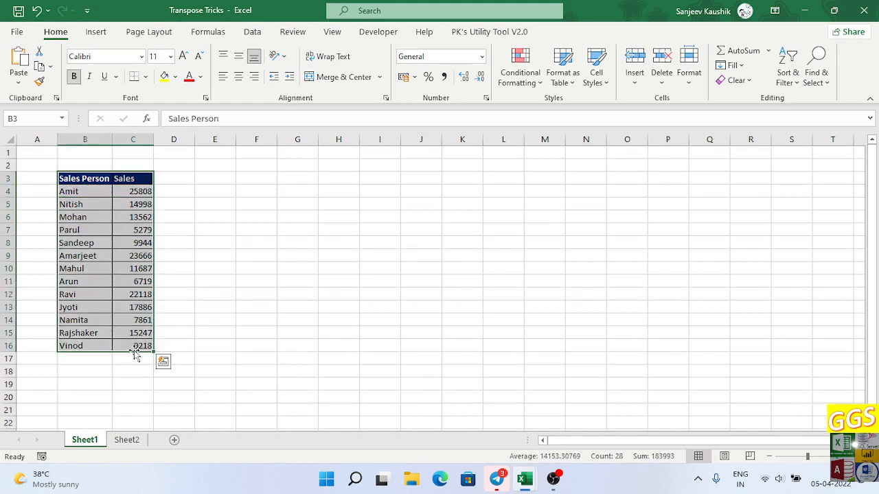
{"action": "key", "text": "ctrl+c"}
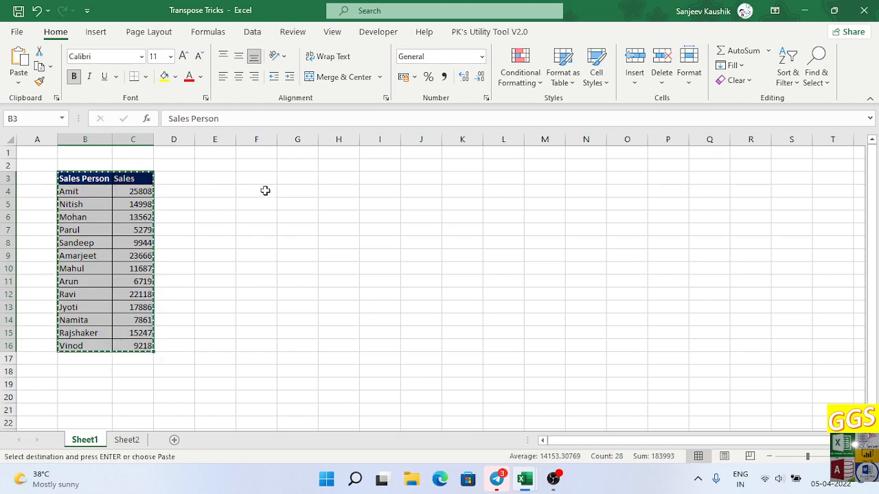
{"action": "left_click", "coordinate": [262, 190]}
{"action": "right_click", "coordinate": [263, 191]}
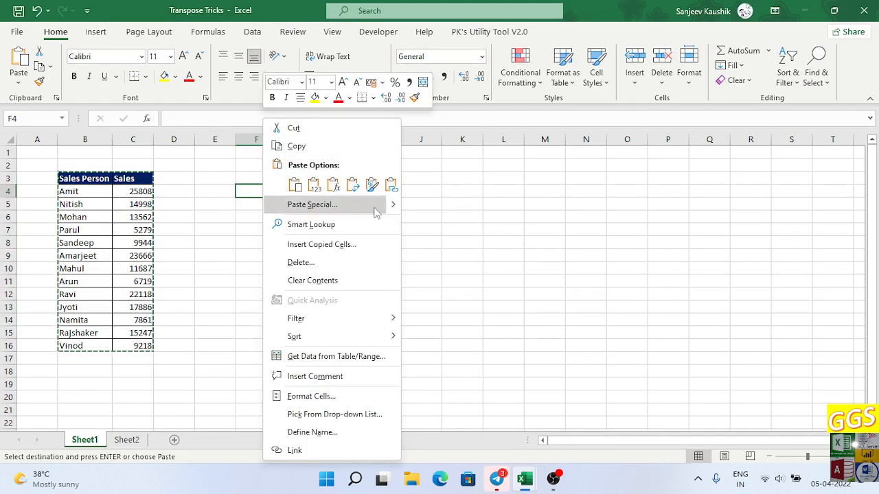
{"action": "mouse_move", "coordinate": [396, 211]}
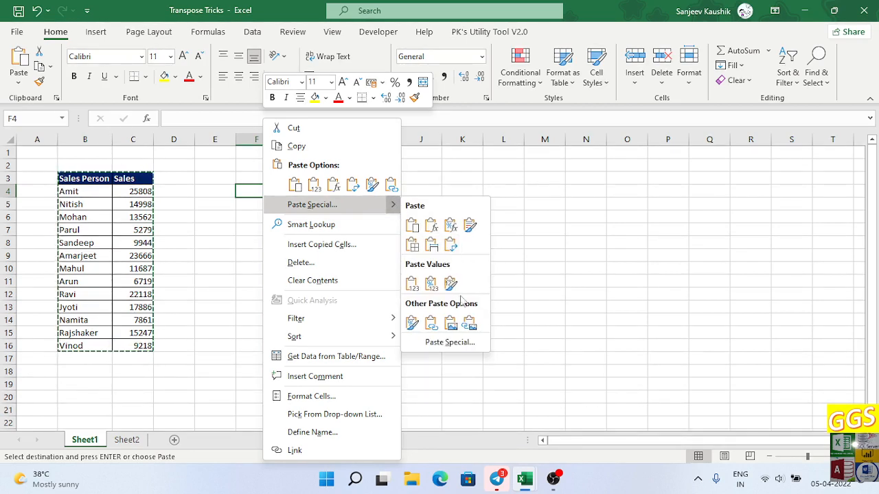
{"action": "left_click", "coordinate": [451, 342]}
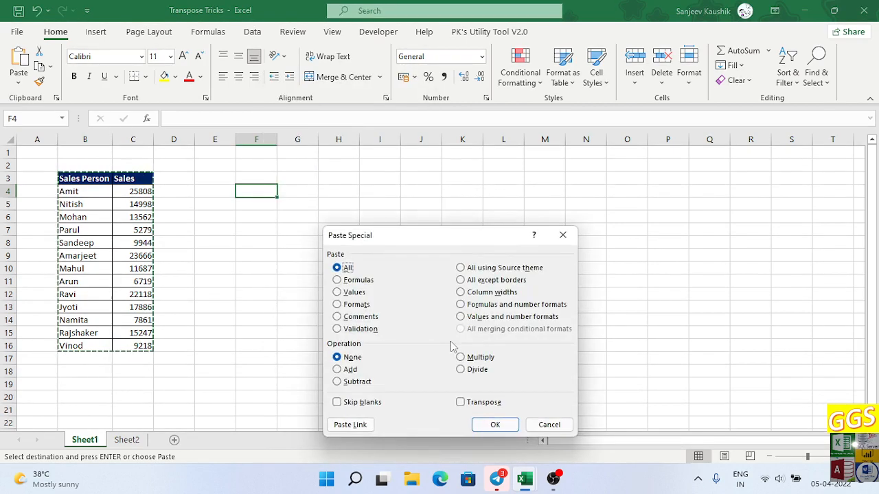
{"action": "left_click", "coordinate": [468, 405]}
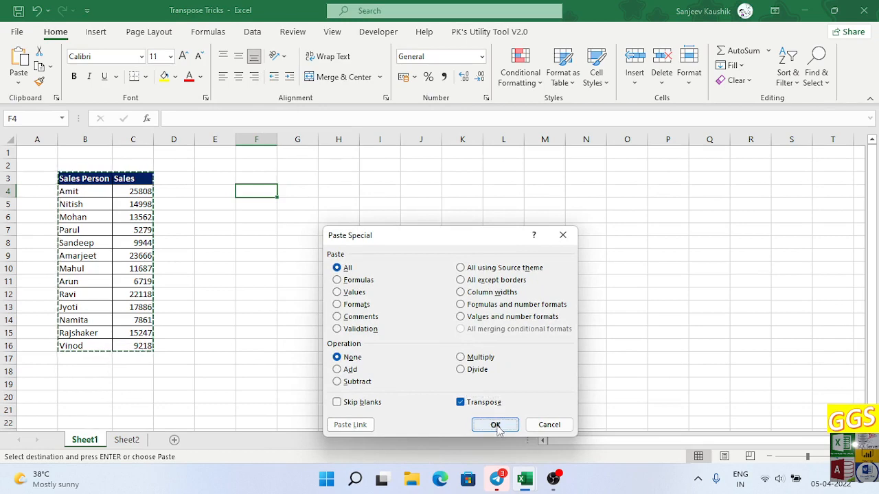
{"action": "left_click", "coordinate": [491, 424]}
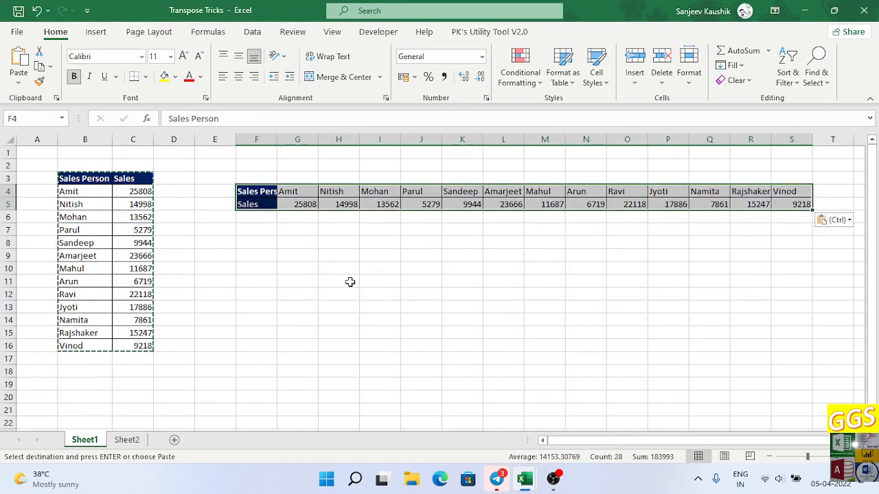
{"action": "left_click", "coordinate": [253, 217]}
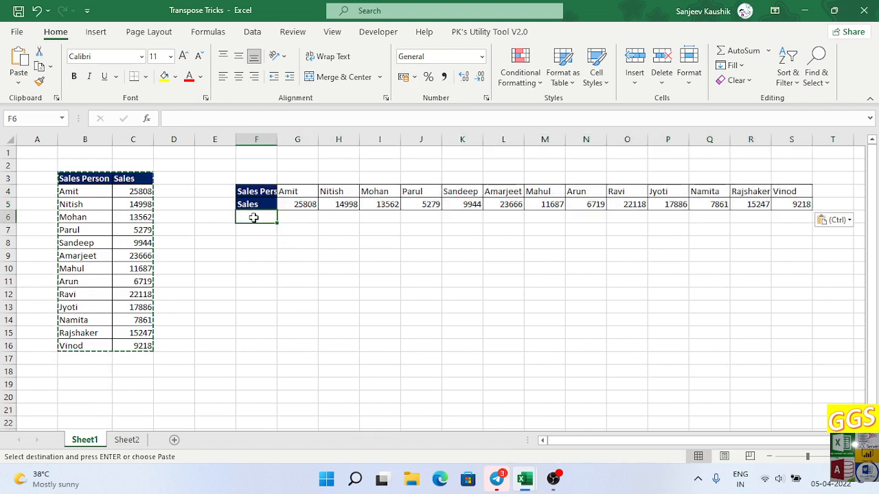
Set the sales value in C5 to 5000 to test whether the transposed copy follows the source.
{"action": "left_click", "coordinate": [131, 206]}
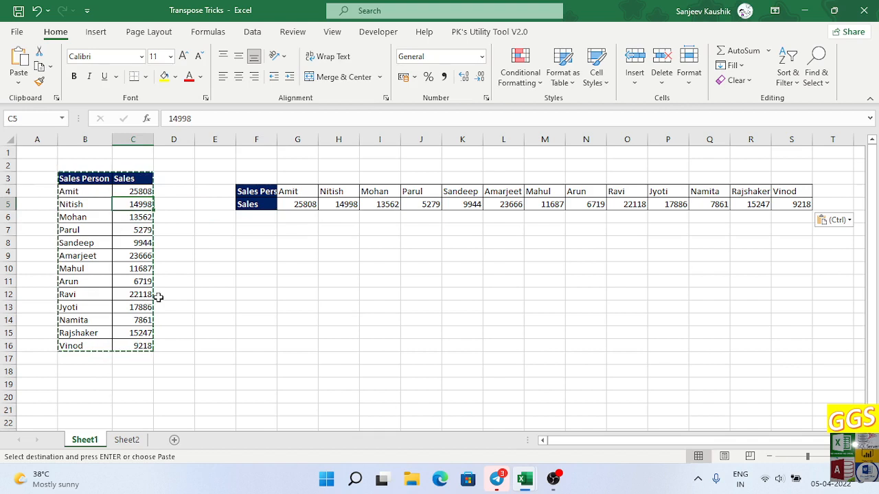
{"action": "type", "text": "5000"}
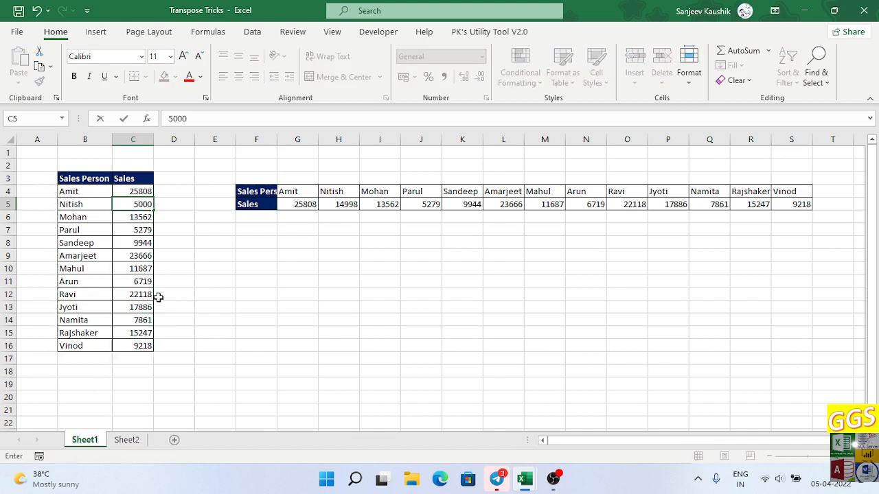
{"action": "key", "text": "Return"}
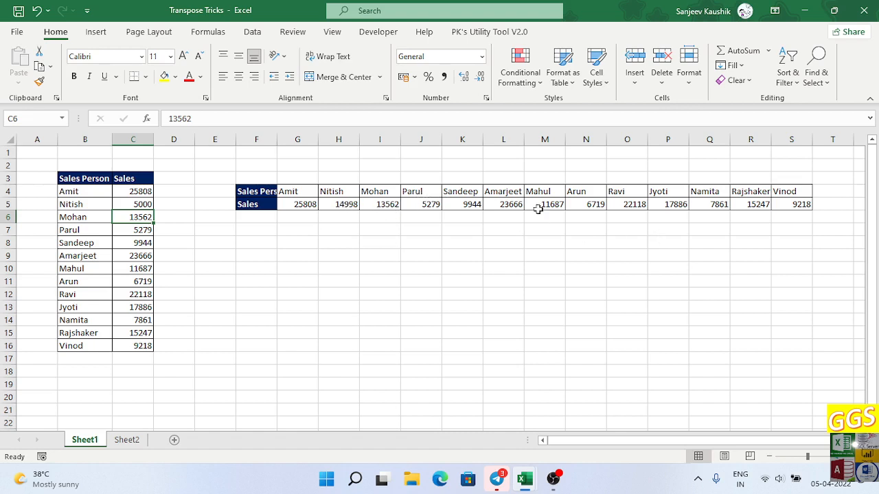
Undo the sales change in C5 and the transposed paste in F4:S5.
{"action": "left_click", "coordinate": [141, 204]}
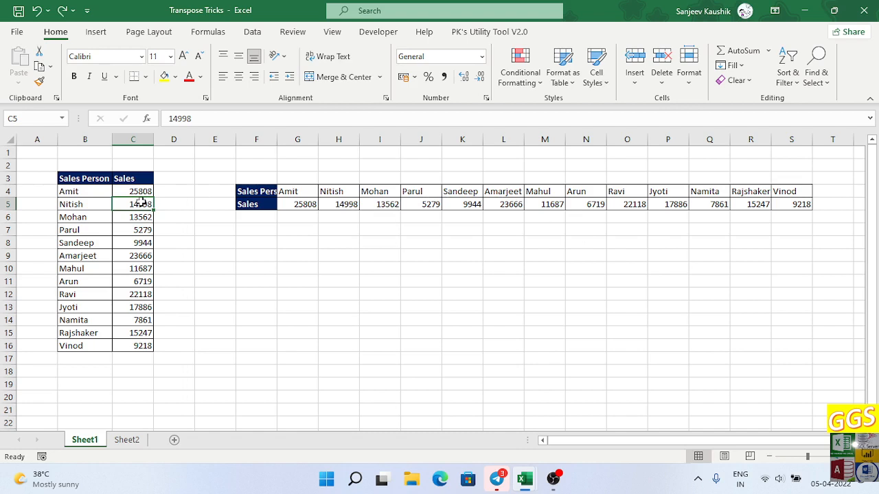
{"action": "left_click", "coordinate": [266, 192]}
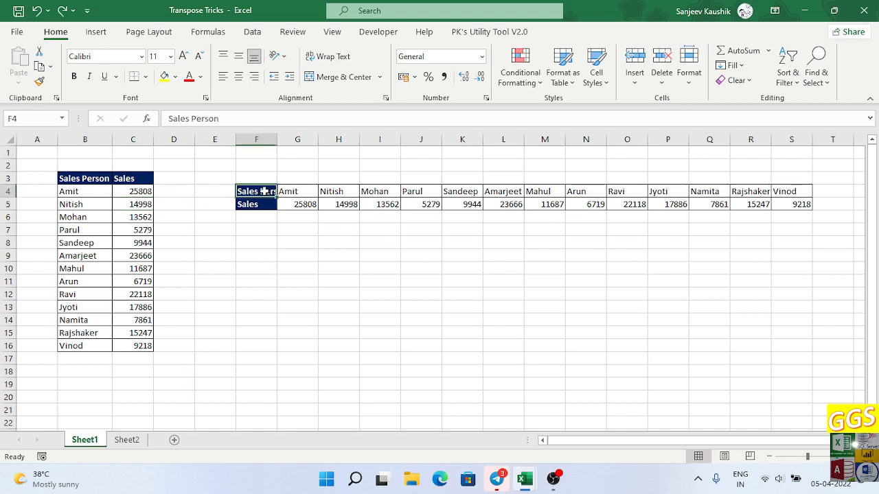
{"action": "left_click_drag", "start_coordinate": [266, 192], "coordinate": [826, 204]}
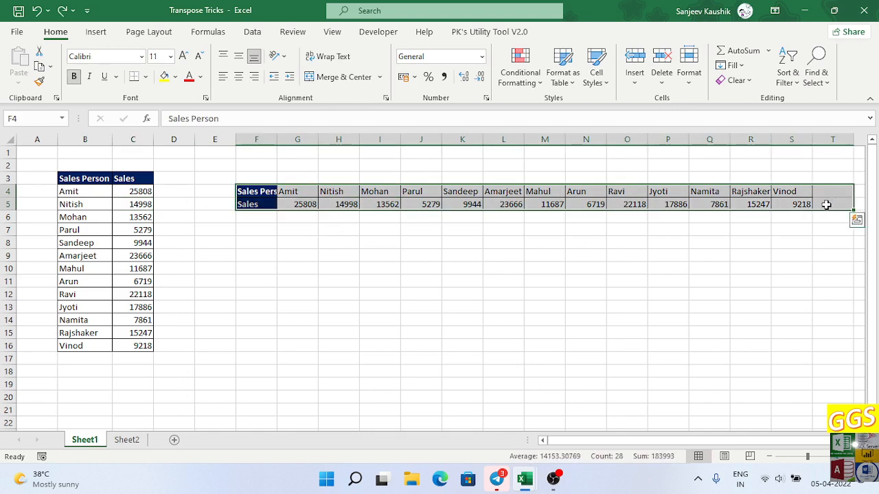
{"action": "key", "text": "ctrl+z"}
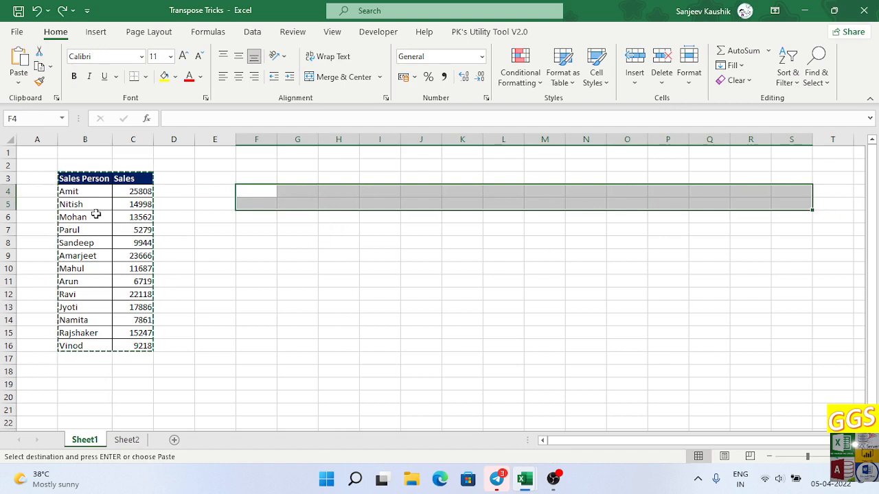
Enter a TRANSPOSE formula in F4 that references the sales table B3:C16.
{"action": "left_click", "coordinate": [261, 190]}
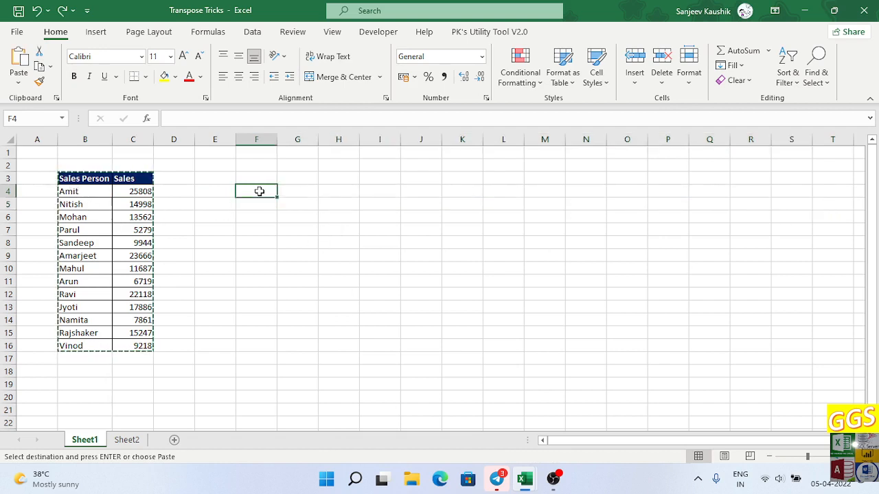
{"action": "type", "text": "="}
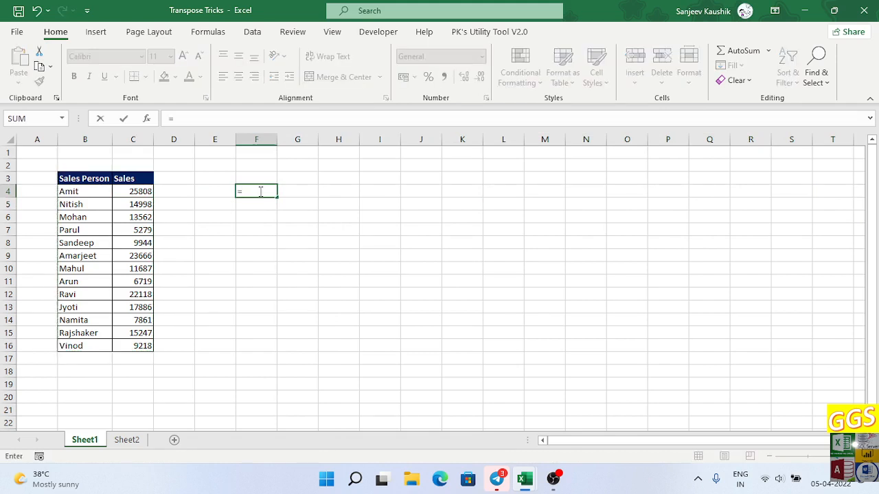
{"action": "type", "text": "tr"}
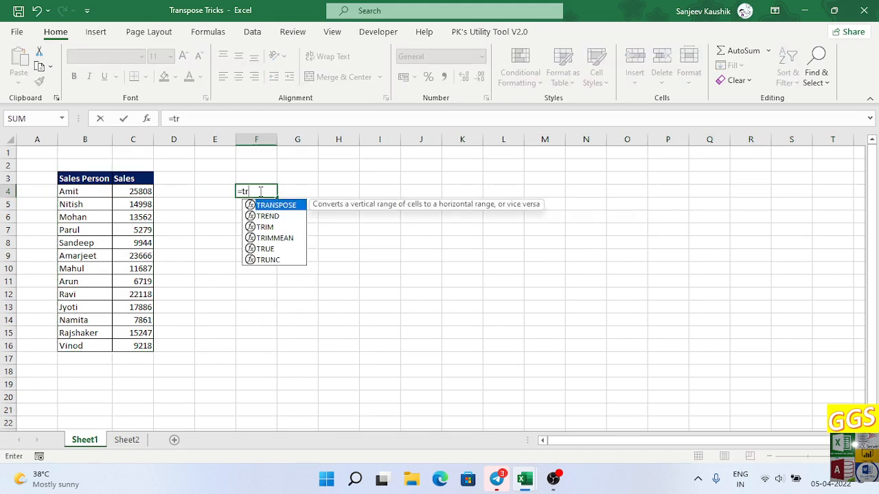
{"action": "key", "text": "Tab"}
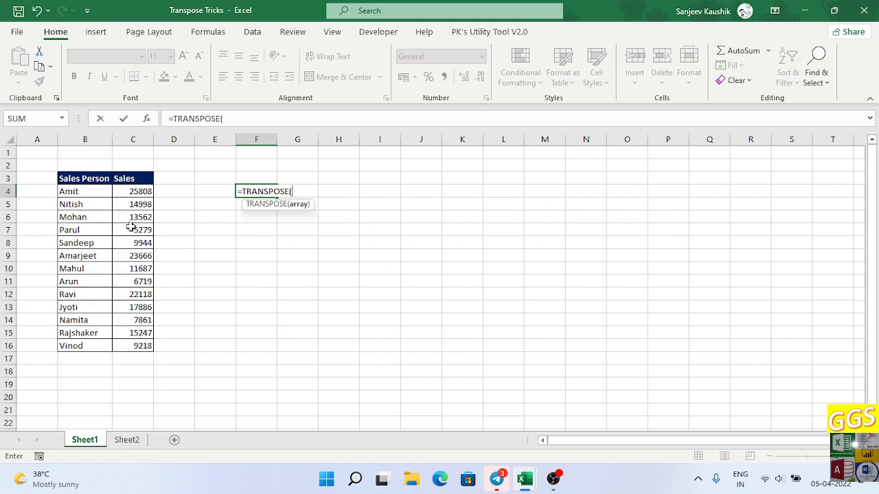
{"action": "left_click_drag", "start_coordinate": [82, 179], "coordinate": [129, 348]}
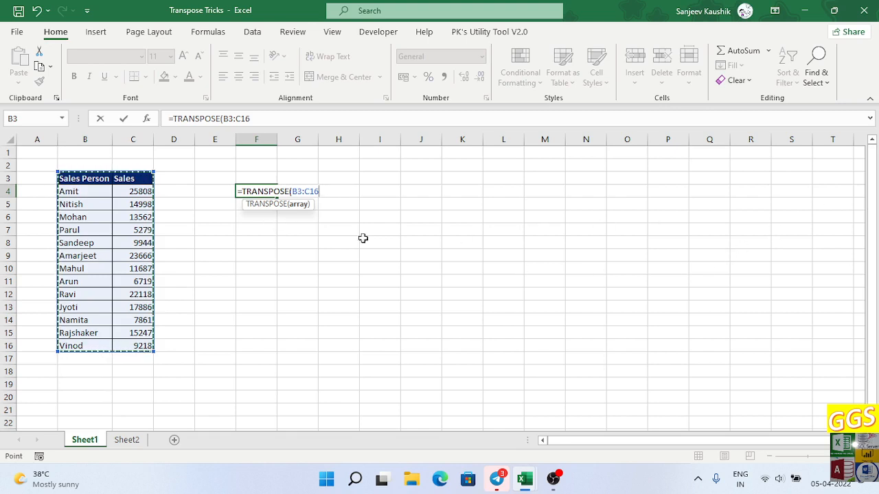
{"action": "key", "text": "Return"}
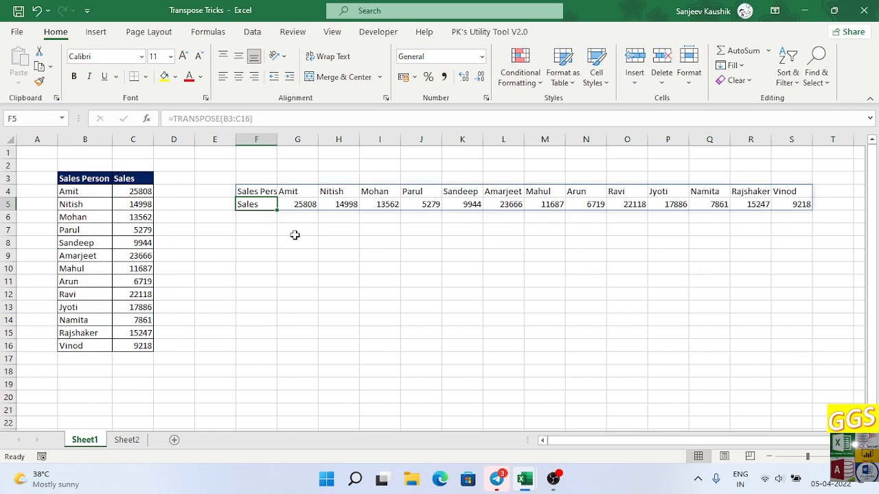
{"action": "left_click", "coordinate": [257, 192]}
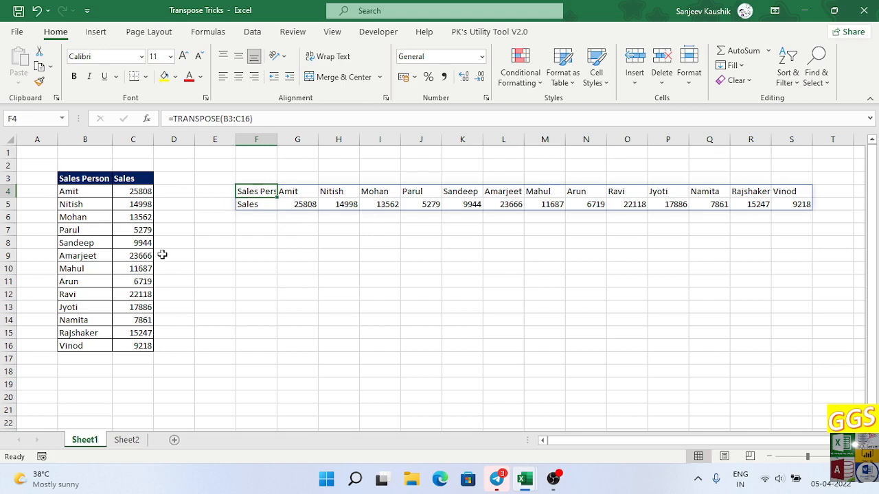
Set the sales value in C5 to 5000 and check the matching cell H5 in the transposed range.
{"action": "left_click", "coordinate": [138, 204]}
{"action": "type", "text": "5000"}
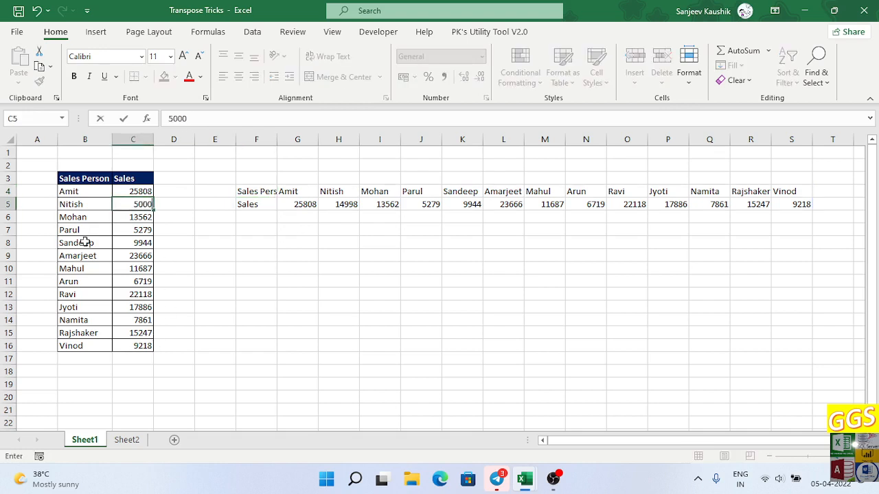
{"action": "key", "text": "Return"}
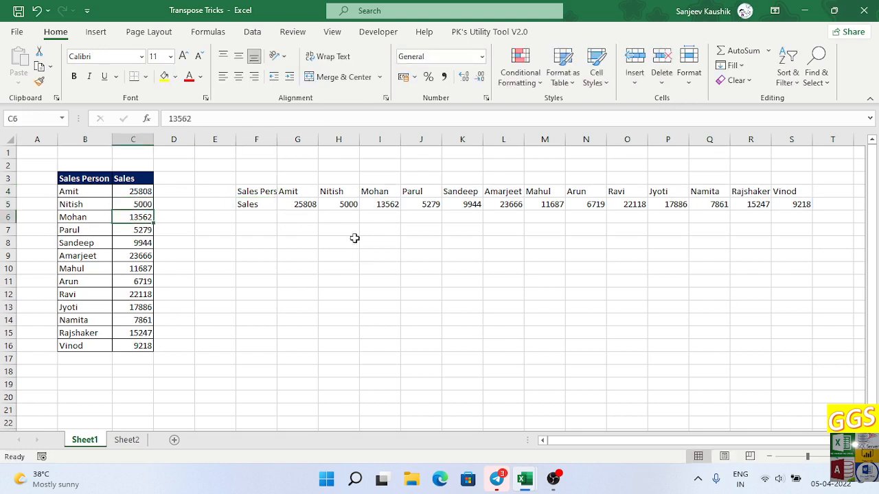
{"action": "left_click", "coordinate": [345, 204]}
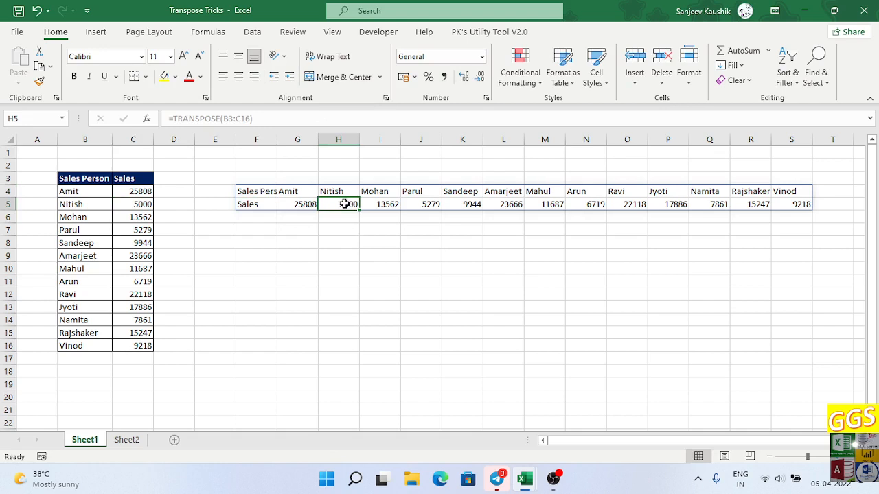
Clear the transposed results in F4:S5 and enter TRANSPOSE(B3:C16) across that whole range as an array formula.
{"action": "left_click", "coordinate": [257, 190]}
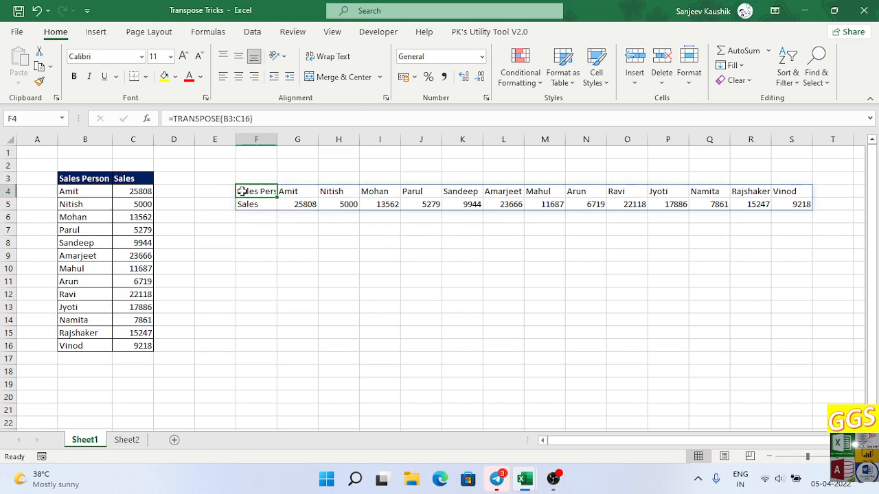
{"action": "left_click_drag", "start_coordinate": [261, 191], "coordinate": [791, 207]}
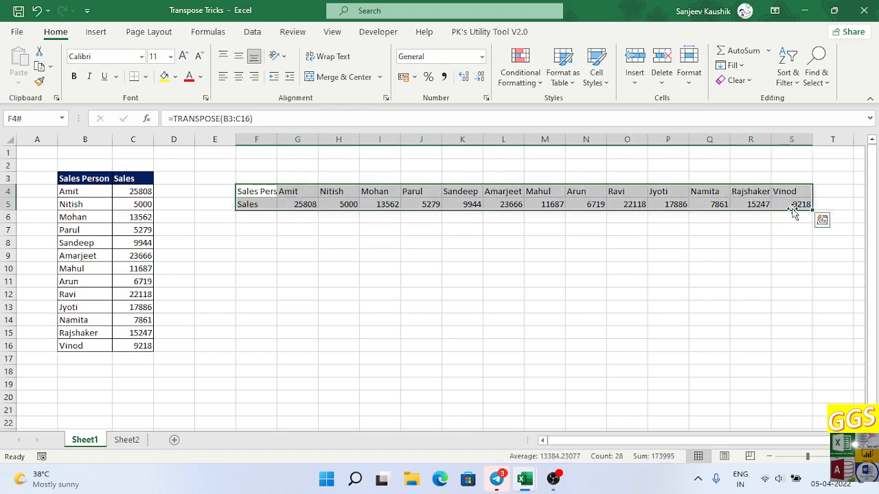
{"action": "key", "text": "Delete"}
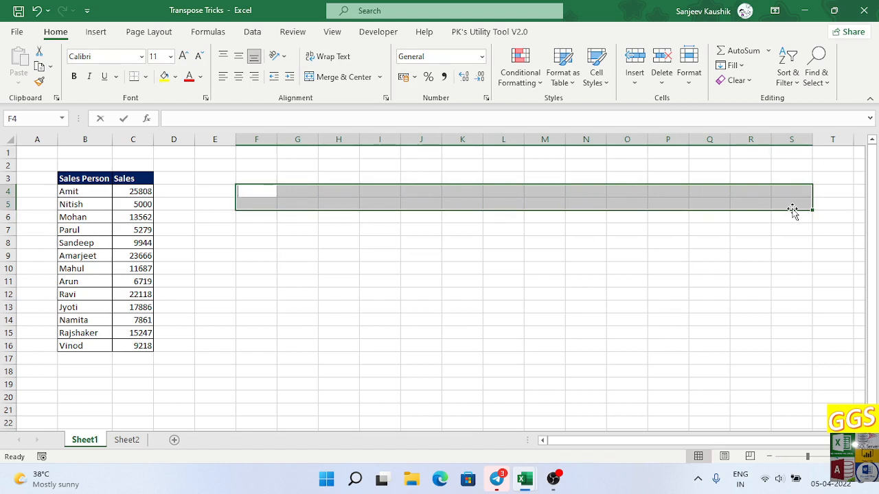
{"action": "type", "text": "=tran"}
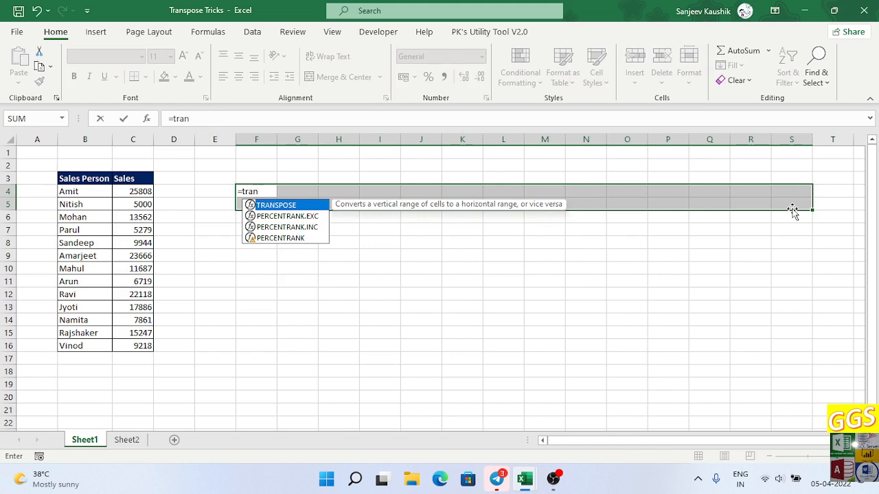
{"action": "key", "text": "Tab"}
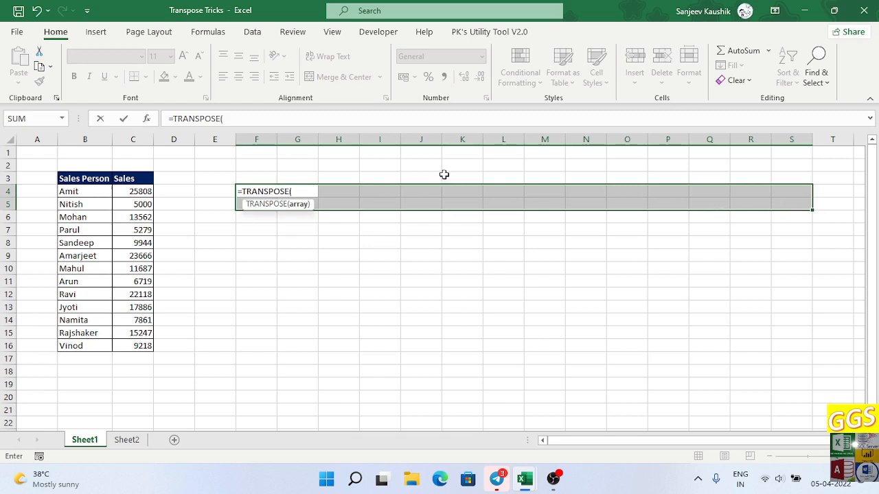
{"action": "left_click_drag", "start_coordinate": [92, 179], "coordinate": [133, 347]}
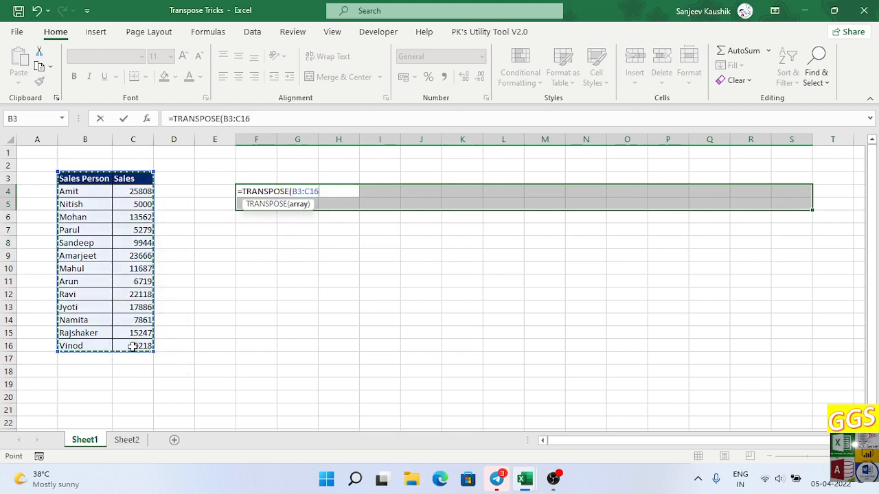
{"action": "key", "text": "ctrl+shift+Return"}
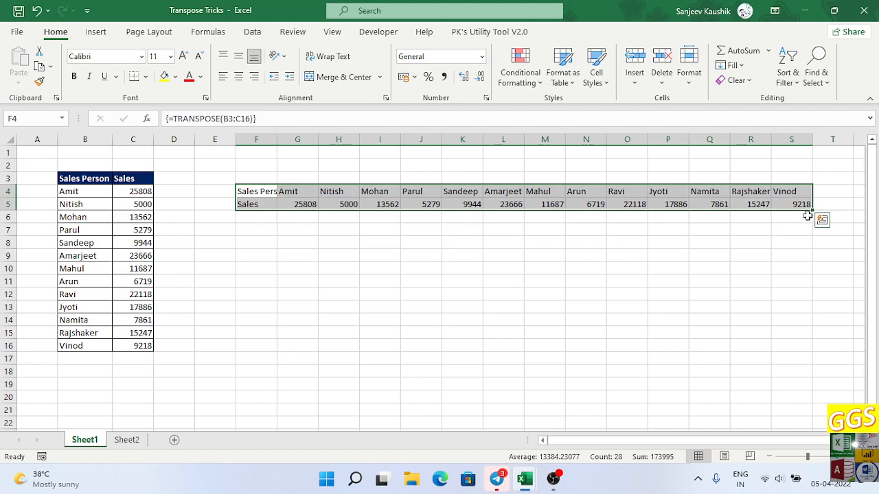
Try to shrink the filled array range F4:S5 to end at column O and extend it back to column S.
{"action": "left_click_drag", "start_coordinate": [813, 210], "coordinate": [645, 203]}
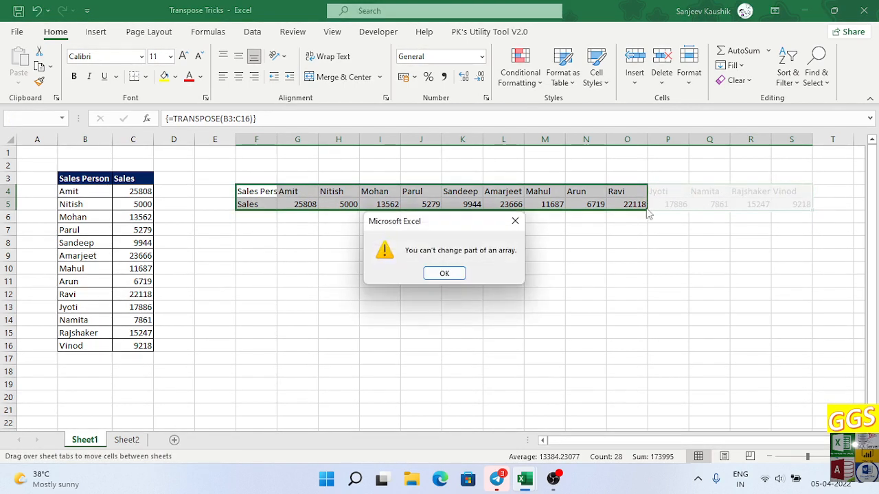
{"action": "key", "text": "Return"}
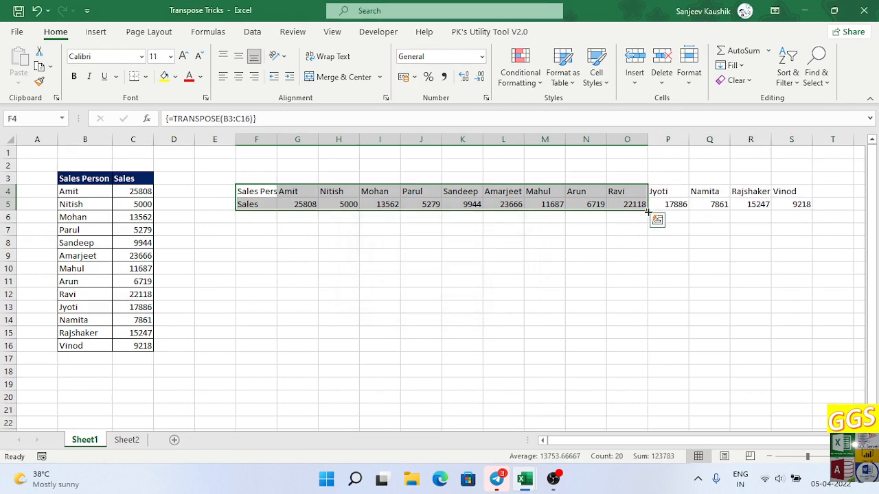
{"action": "left_click_drag", "start_coordinate": [648, 212], "coordinate": [817, 217]}
{"action": "left_click", "coordinate": [446, 273]}
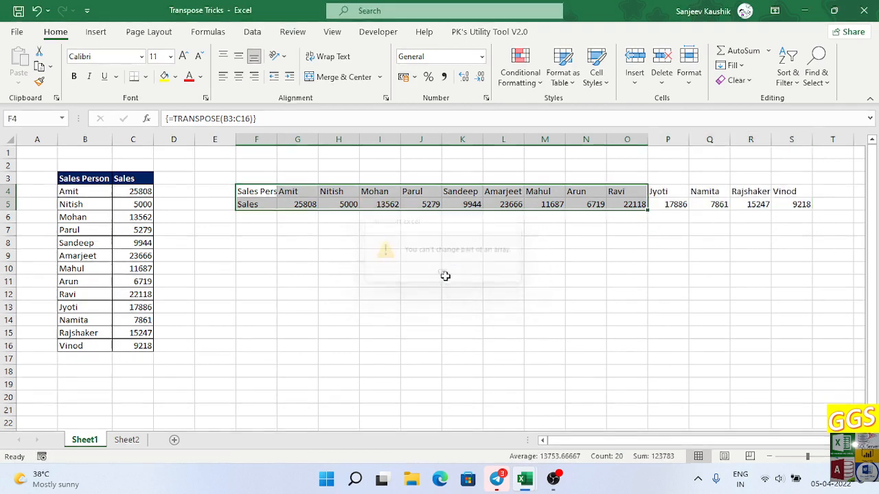
Clear the whole transposed array range F4:S5.
{"action": "left_click", "coordinate": [608, 239]}
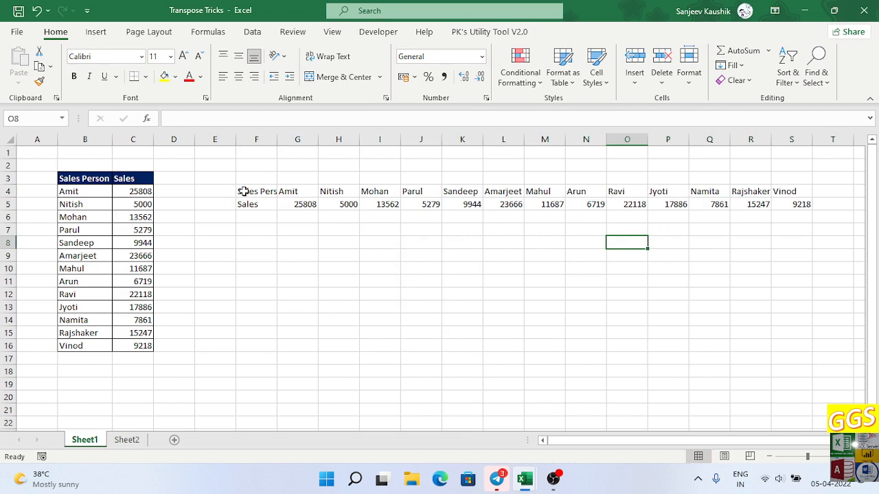
{"action": "left_click_drag", "start_coordinate": [244, 192], "coordinate": [790, 192]}
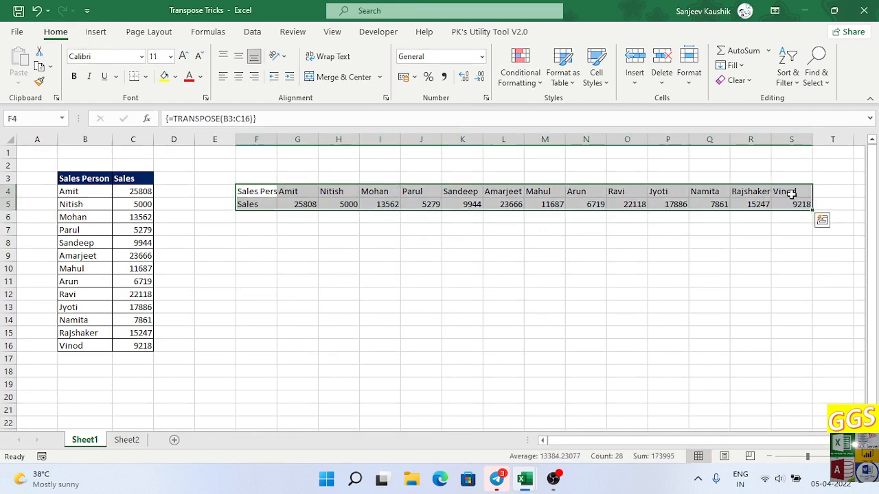
{"action": "key", "text": "Delete"}
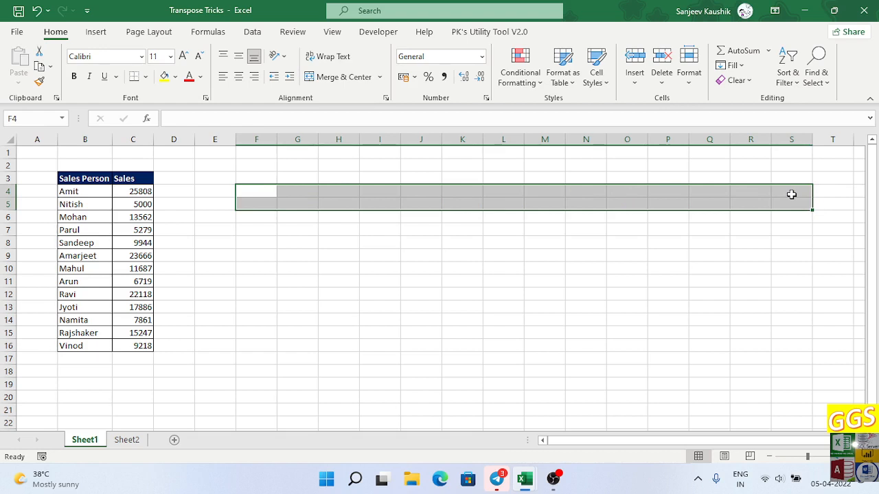
Enter =B3 in F4, fill it across to G4, and inspect the references in both cells.
{"action": "left_click", "coordinate": [255, 190]}
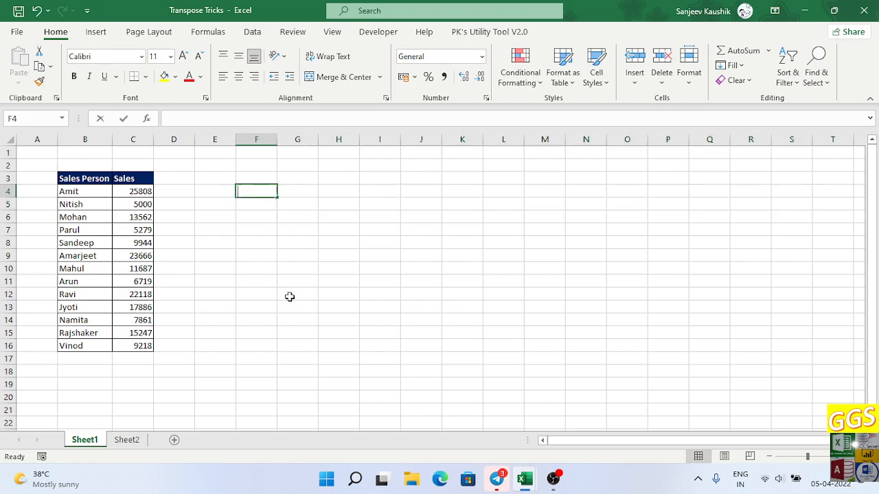
{"action": "type", "text": "="}
{"action": "left_click", "coordinate": [81, 177]}
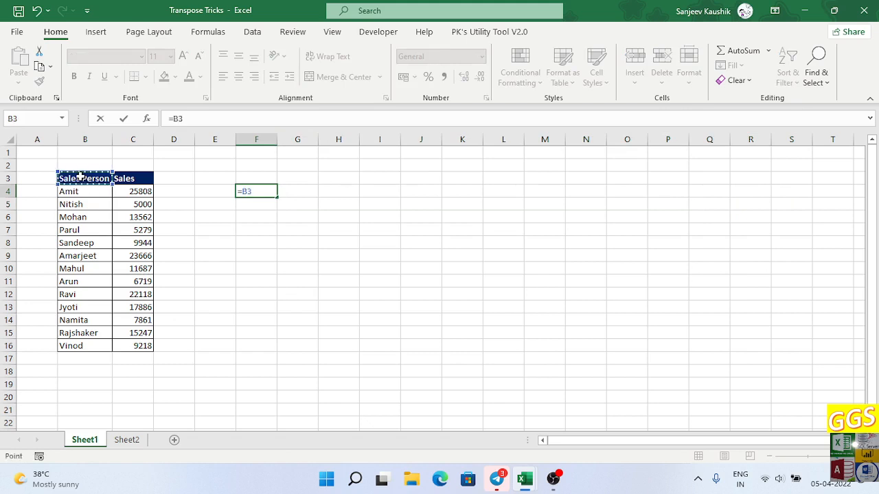
{"action": "key", "text": "Return"}
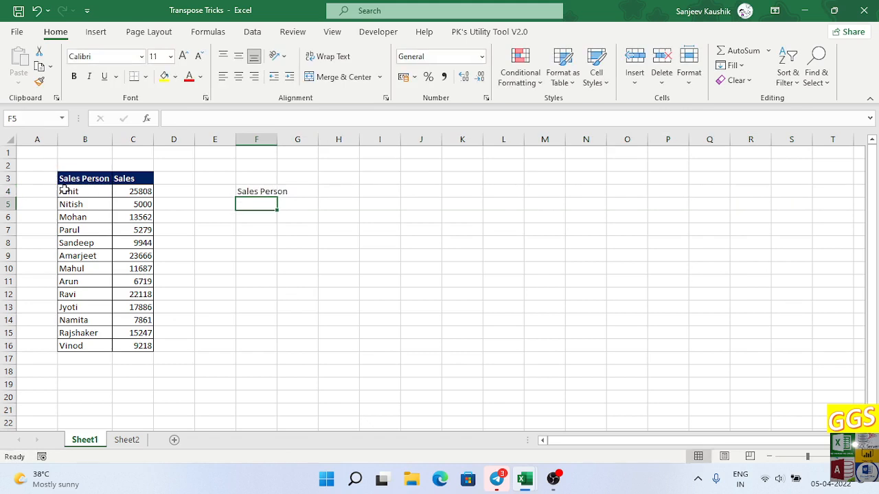
{"action": "key", "text": "Up"}
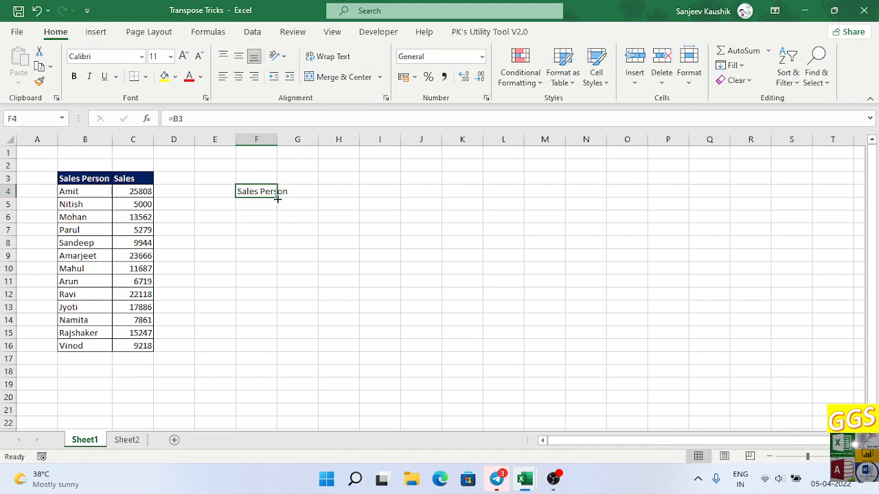
{"action": "left_click_drag", "start_coordinate": [276, 198], "coordinate": [326, 196]}
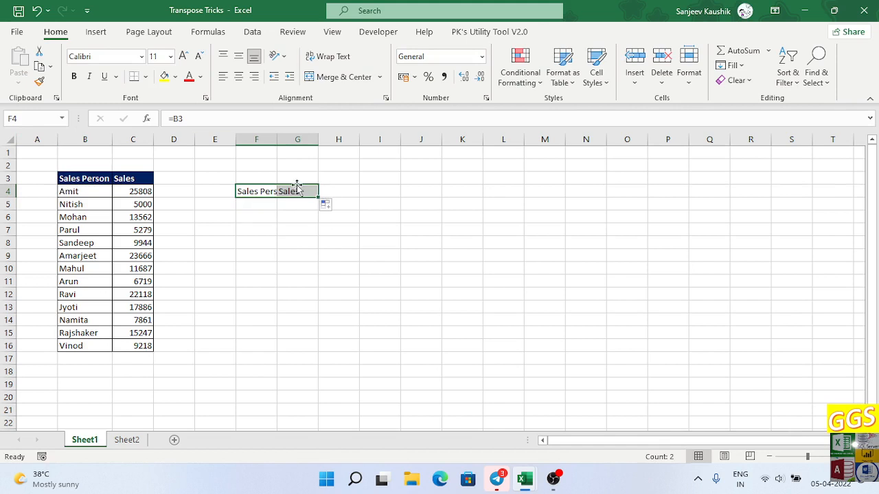
{"action": "left_click", "coordinate": [245, 192]}
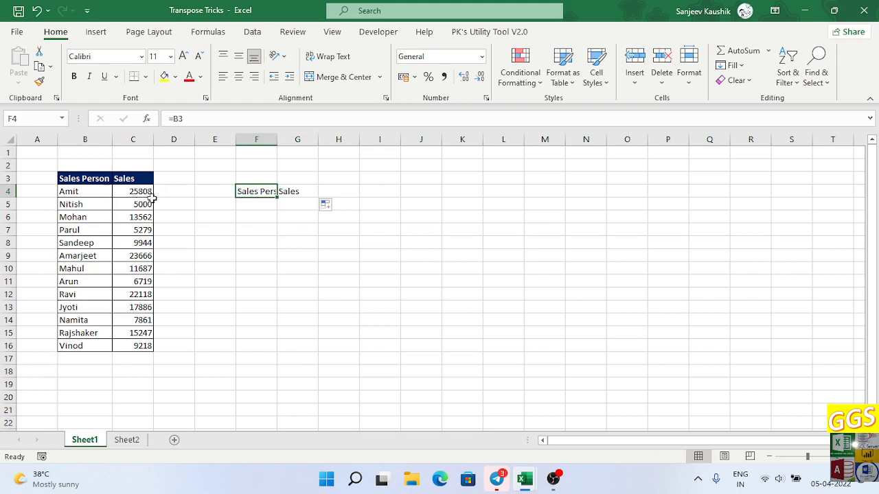
{"action": "left_click", "coordinate": [295, 194]}
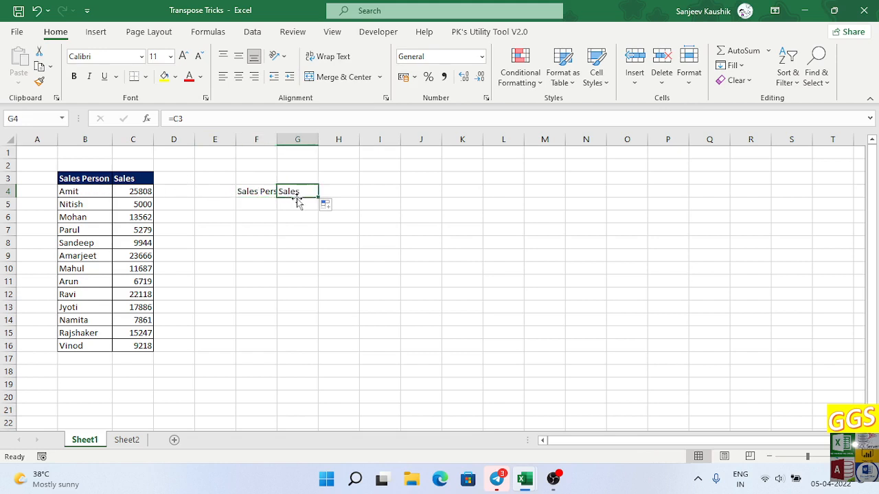
Enter the direct cell references =B4 in G4 and =B5 in H4.
{"action": "type", "text": "="}
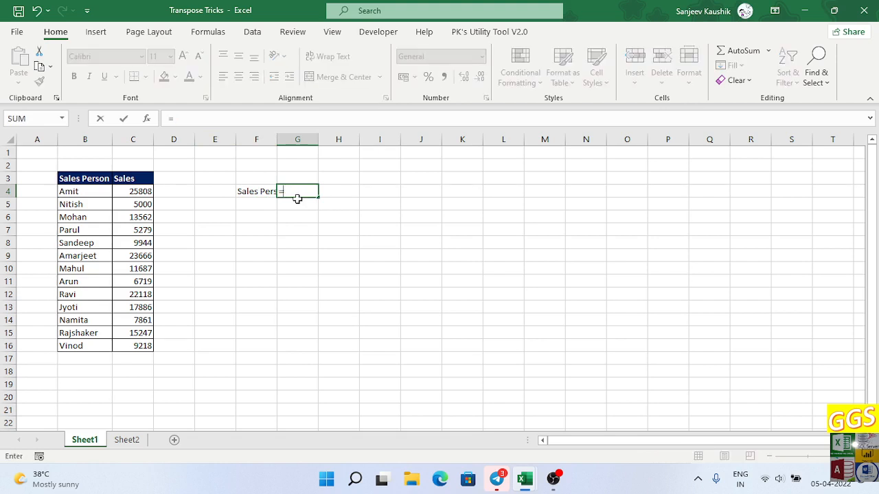
{"action": "left_click", "coordinate": [72, 196]}
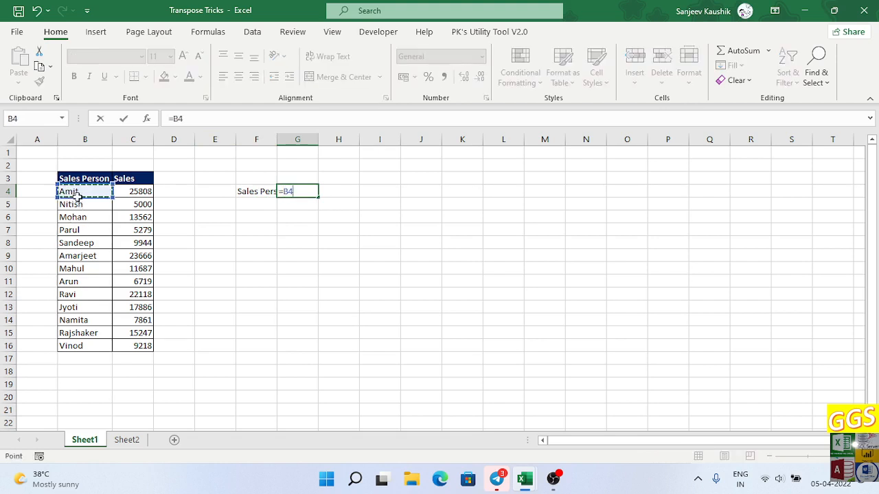
{"action": "key", "text": "Return"}
{"action": "left_click", "coordinate": [335, 194]}
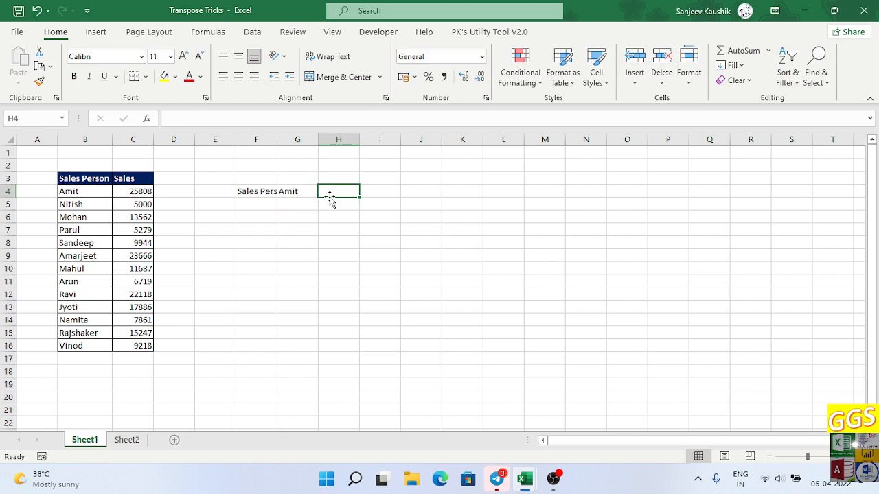
{"action": "type", "text": "="}
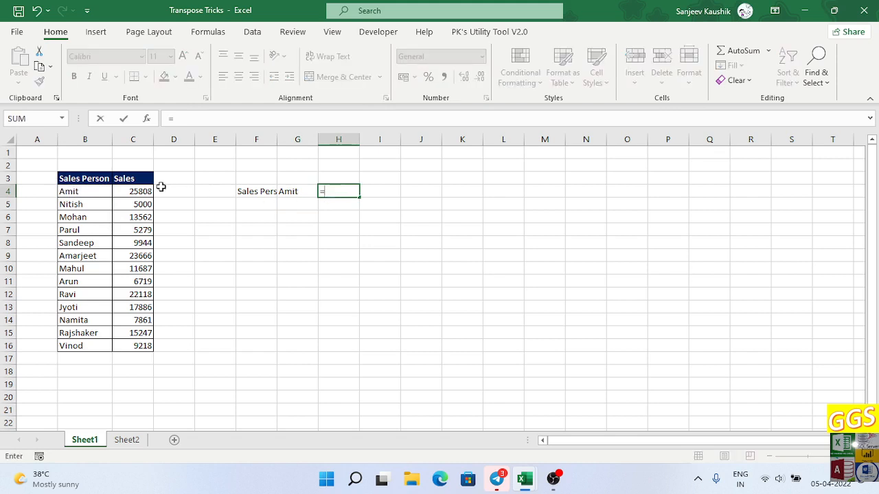
{"action": "left_click", "coordinate": [92, 204]}
{"action": "key", "text": "Return"}
{"action": "key", "text": "Up"}
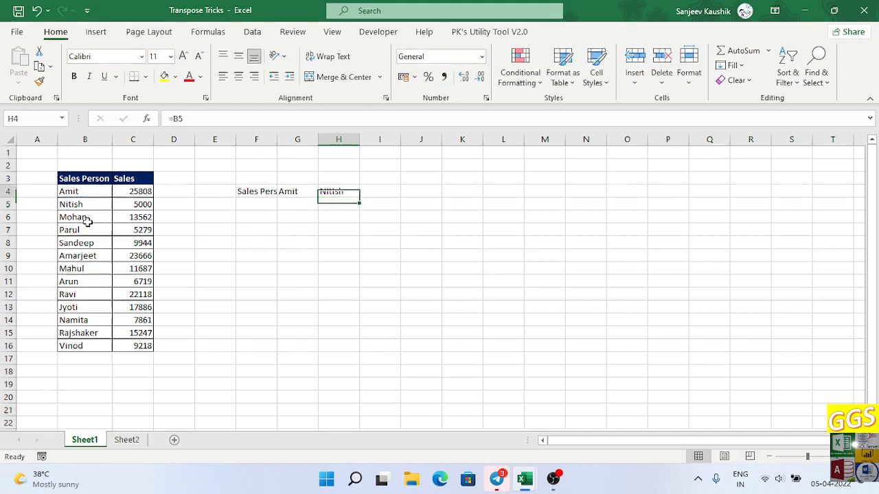
Review the references in F4 and G4, and enter =C3 in F5.
{"action": "key", "text": "Left"}
{"action": "key", "text": "Left"}
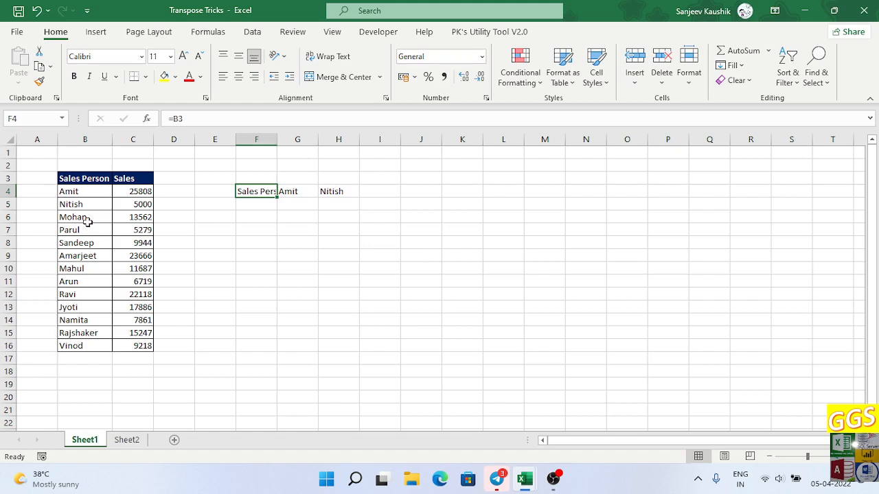
{"action": "key", "text": "Right"}
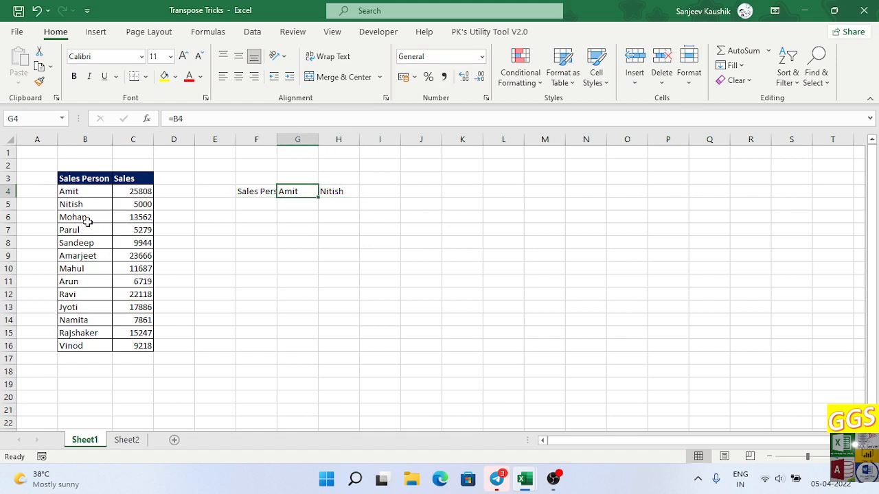
{"action": "key", "text": "Left"}
{"action": "key", "text": "Down"}
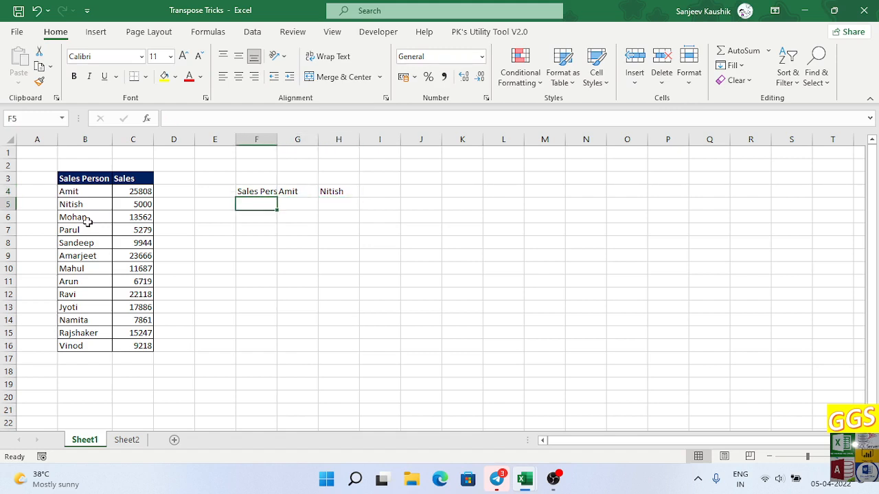
{"action": "type", "text": "="}
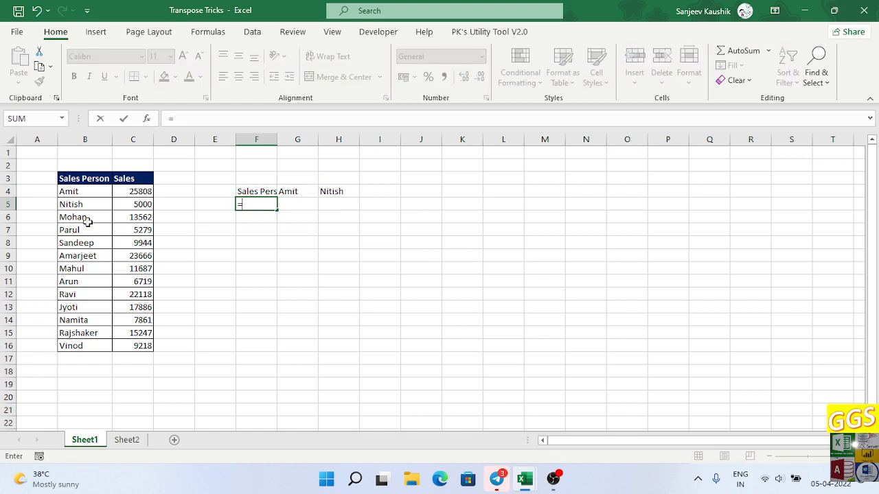
{"action": "left_click", "coordinate": [128, 178]}
{"action": "key", "text": "Return"}
{"action": "key", "text": "Up"}
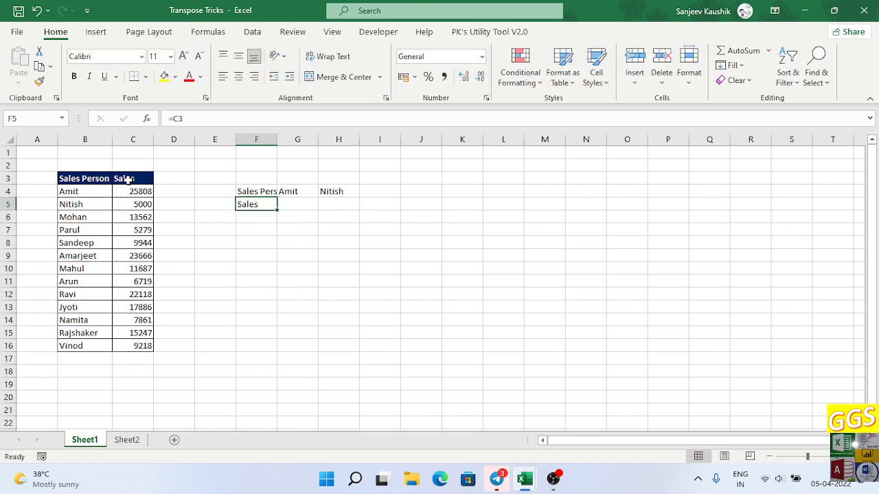
Enter the direct cell references =C4 in G5 and =C5 in H5.
{"action": "left_click", "coordinate": [308, 203]}
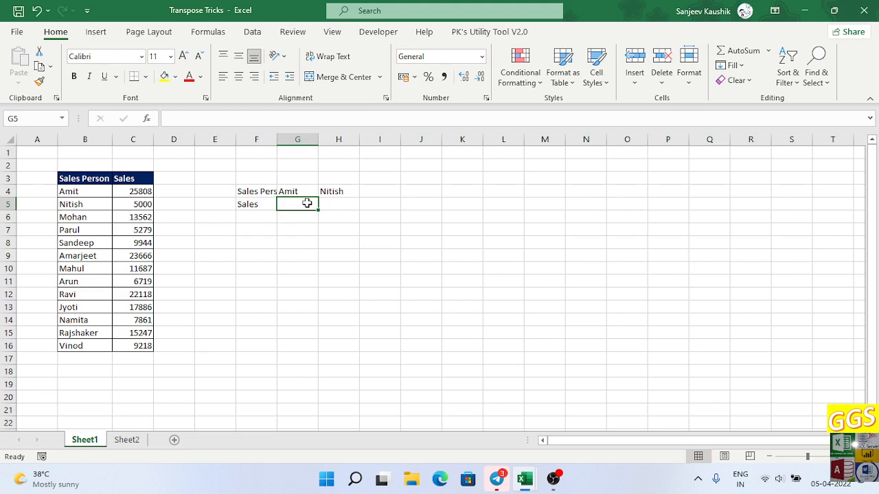
{"action": "type", "text": "=c4"}
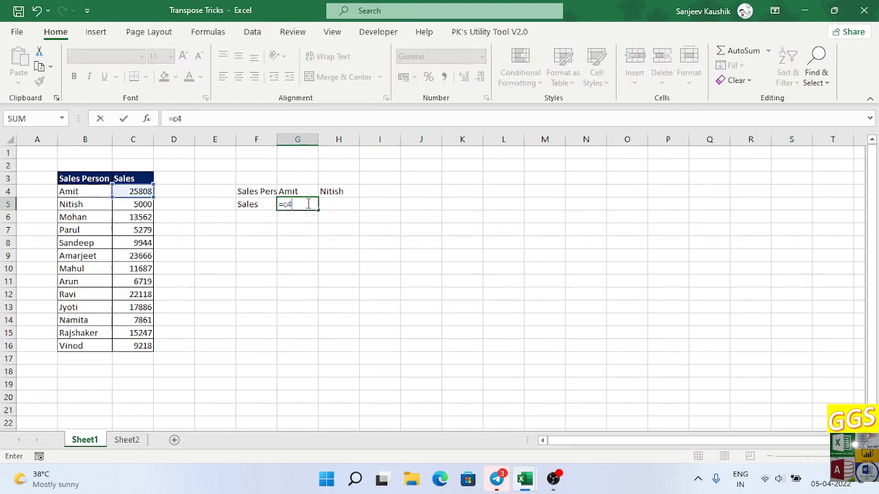
{"action": "key", "text": "Return"}
{"action": "key", "text": "Up"}
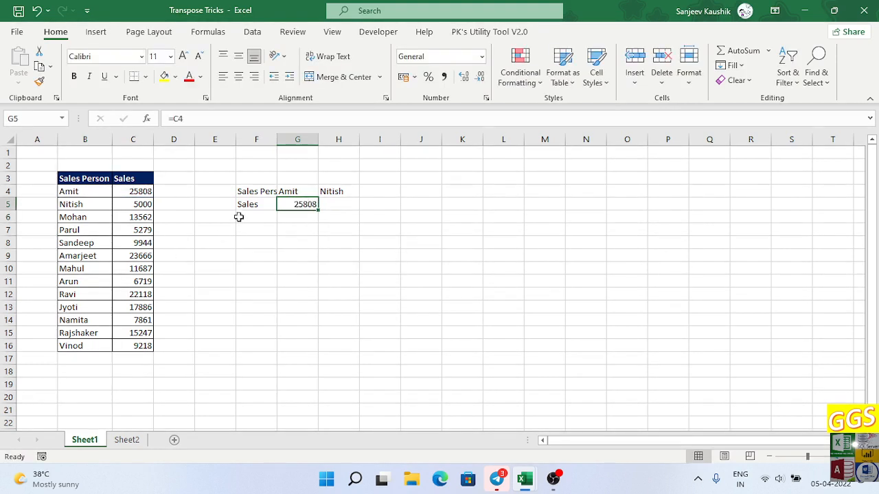
{"action": "left_click", "coordinate": [340, 206]}
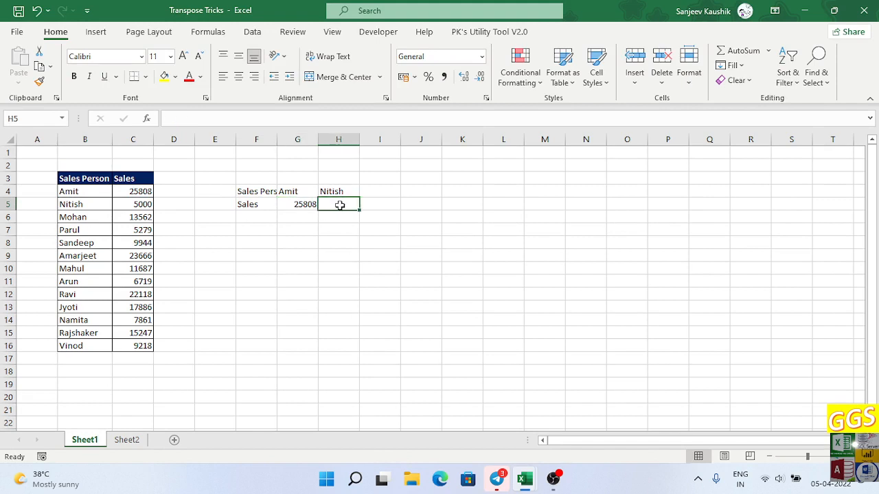
{"action": "type", "text": "=c5"}
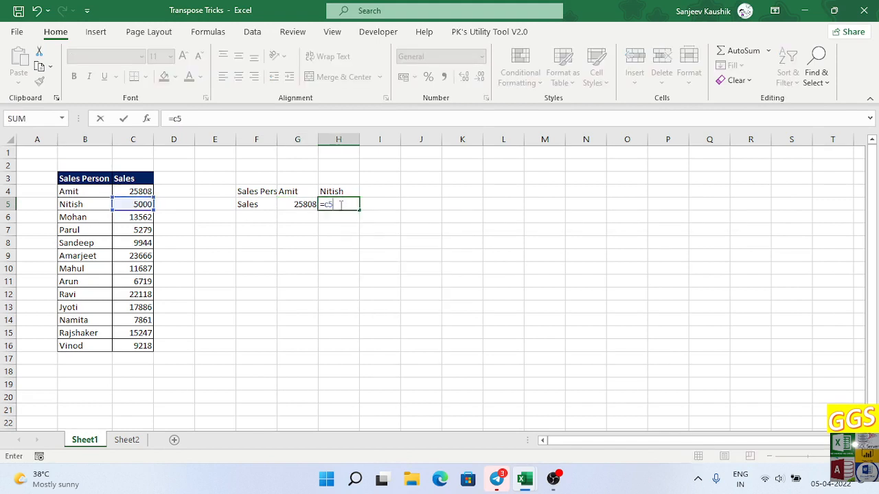
{"action": "key", "text": "Return"}
{"action": "key", "text": "Up"}
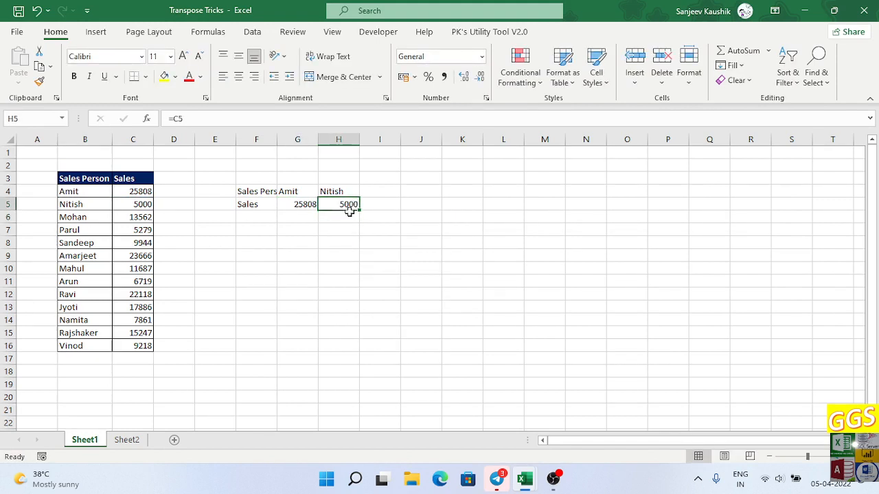
Clear the reference formulas in G4:H5 and F5, keeping only the one in F4.
{"action": "left_click", "coordinate": [258, 191]}
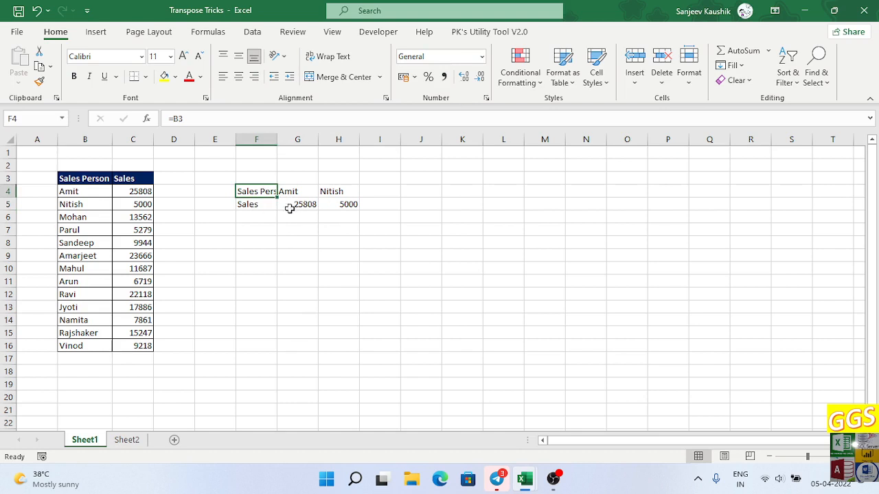
{"action": "left_click", "coordinate": [312, 192]}
{"action": "left_click_drag", "start_coordinate": [313, 192], "coordinate": [337, 204]}
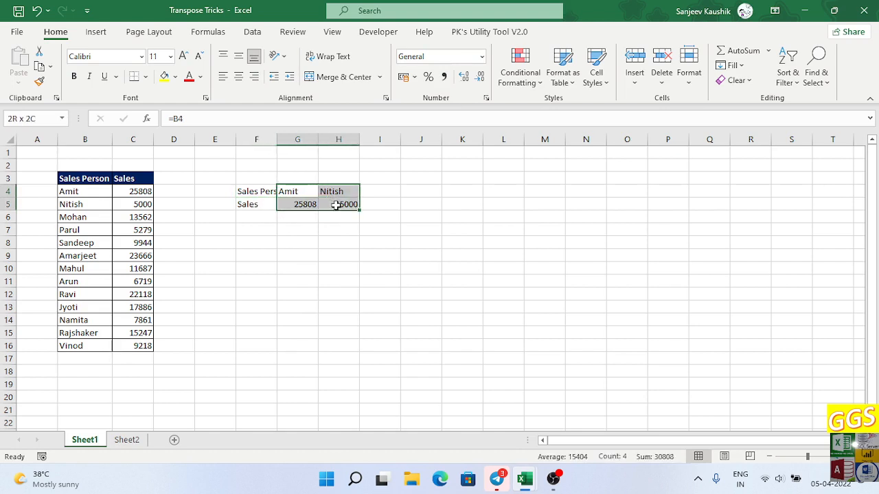
{"action": "key", "text": "Delete"}
{"action": "left_click", "coordinate": [261, 204]}
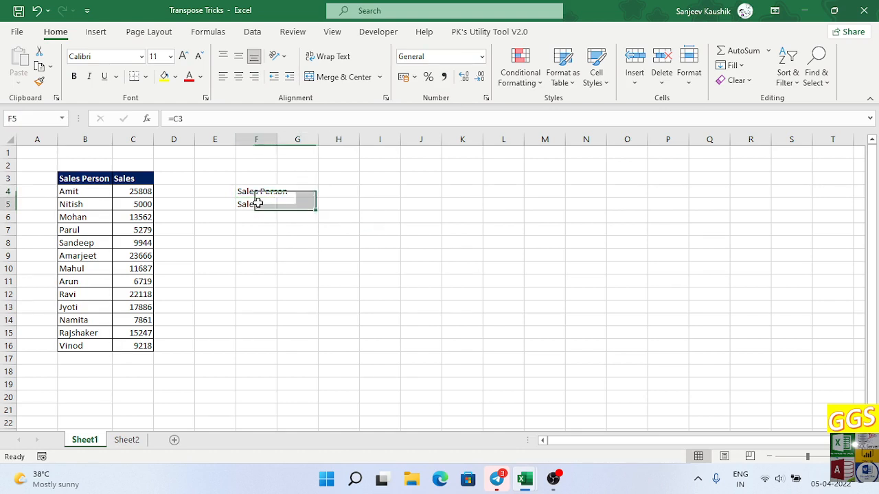
{"action": "key", "text": "Delete"}
Fill the F4 formula across to G4 again and inspect the reference copied into G4.
{"action": "left_click", "coordinate": [259, 191]}
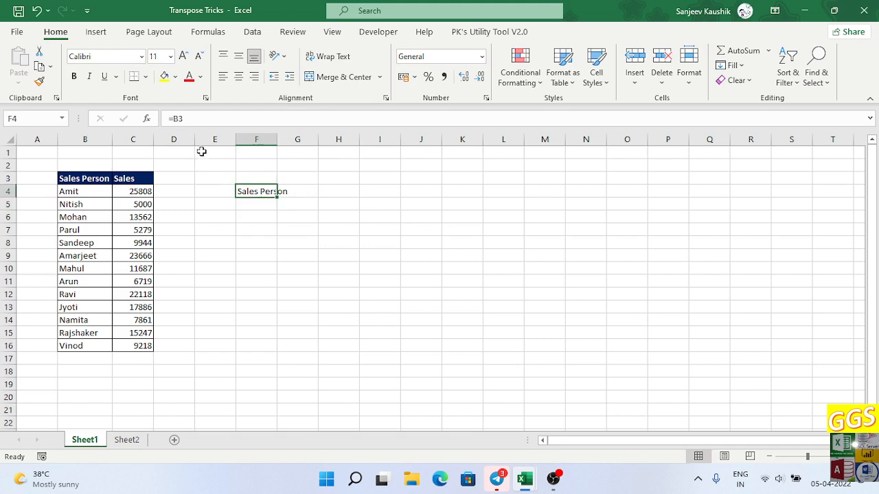
{"action": "left_click_drag", "start_coordinate": [277, 198], "coordinate": [319, 196]}
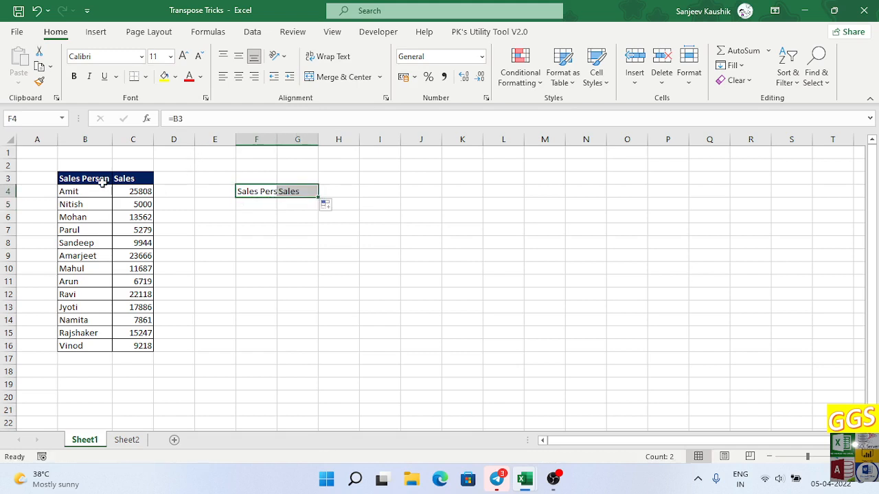
{"action": "left_click", "coordinate": [289, 189]}
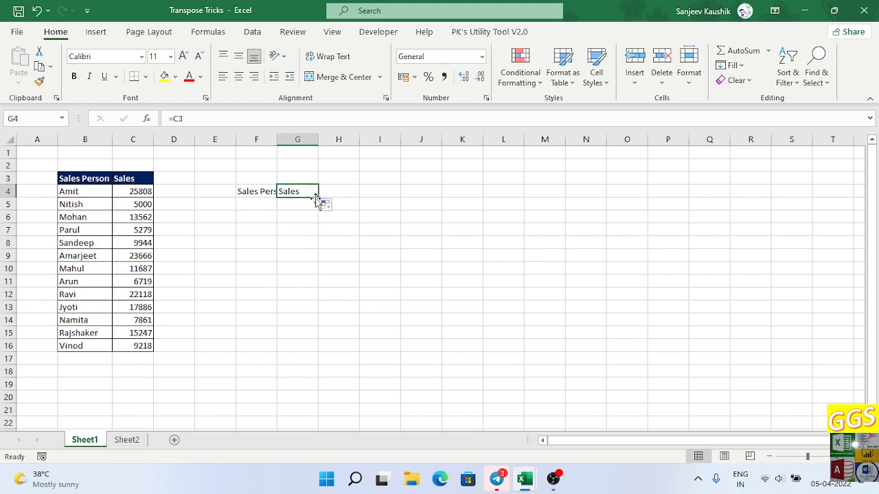
Replace the formula in F4 with the text SKB3 and leave the neighbouring cells G4 and F5 empty.
{"action": "left_click", "coordinate": [259, 193]}
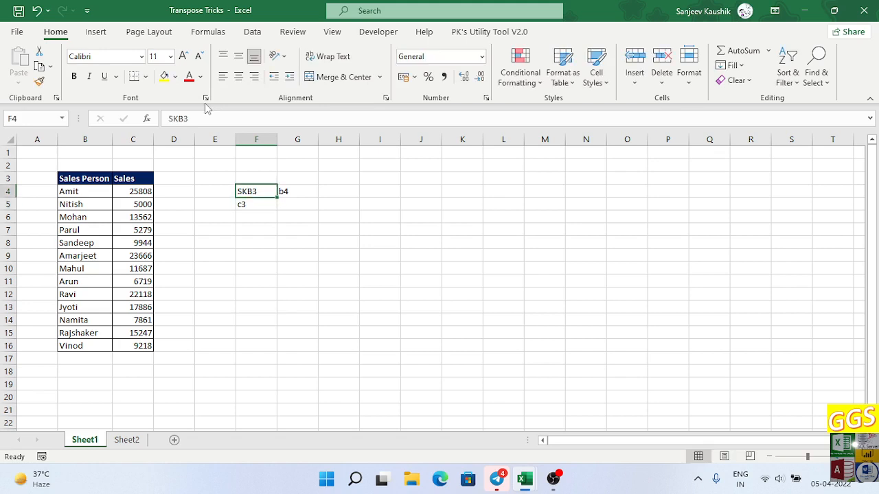
{"action": "key", "text": "Right"}
{"action": "key", "text": "Down"}
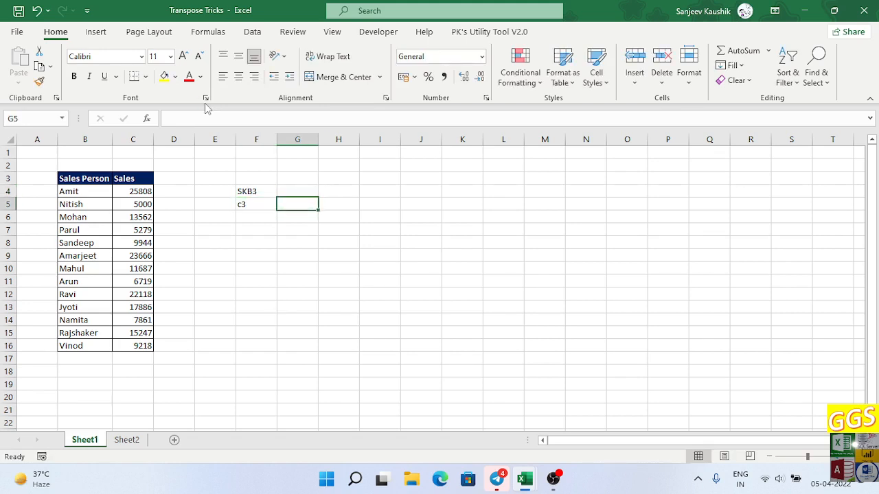
{"action": "key", "text": "Left"}
{"action": "key", "text": "Up"}
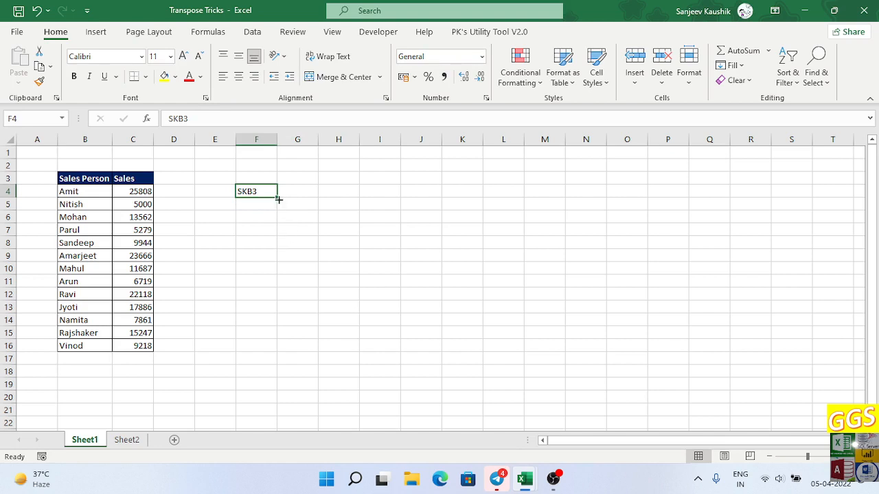
Fill the SKB3 series from F4 across to S4, and build a matching series starting with SKC3 in F5 across to S5.
{"action": "left_click_drag", "start_coordinate": [277, 196], "coordinate": [803, 187]}
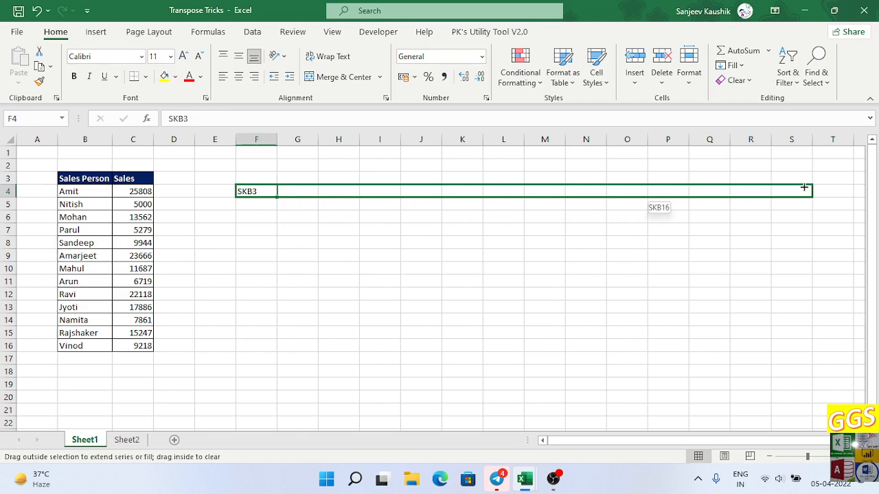
{"action": "left_click_drag", "start_coordinate": [803, 186], "coordinate": [803, 186]}
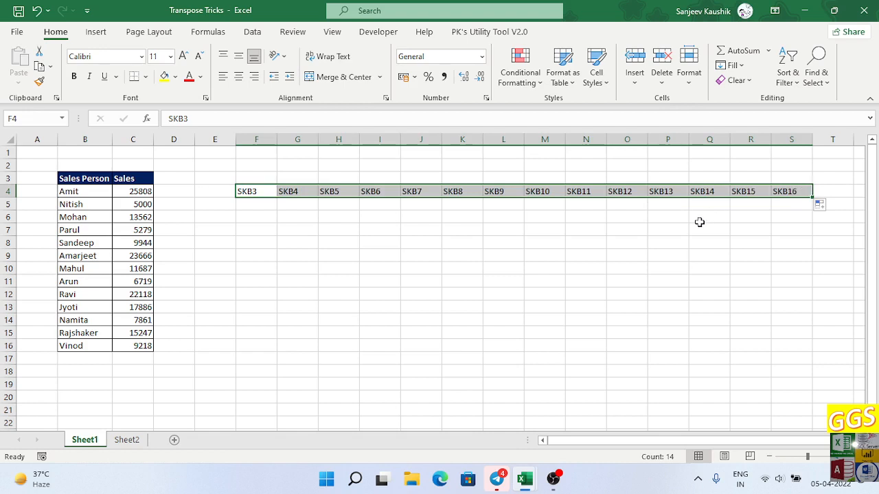
{"action": "left_click", "coordinate": [241, 204]}
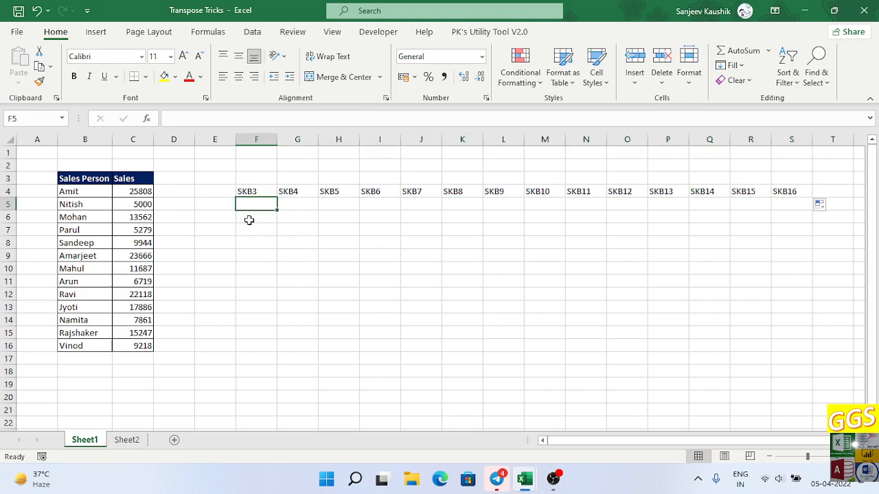
{"action": "type", "text": "SK"}
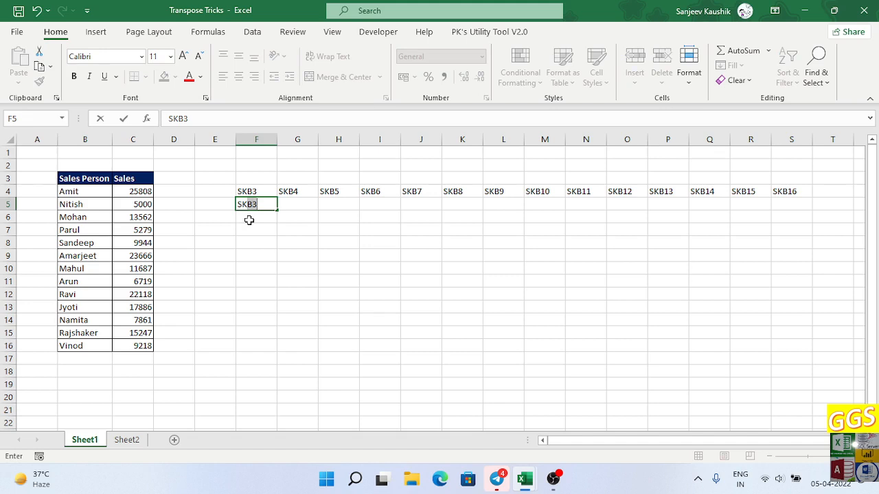
{"action": "type", "text": "C3"}
{"action": "key", "text": "Return"}
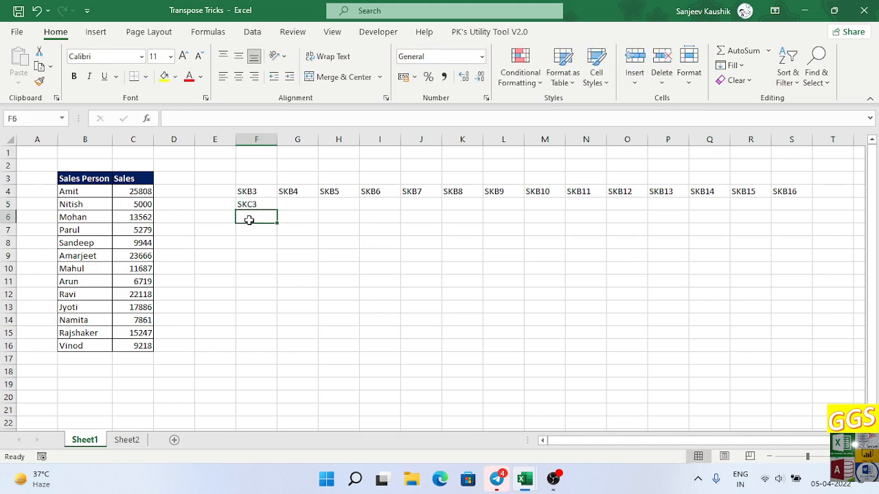
{"action": "key", "text": "Up"}
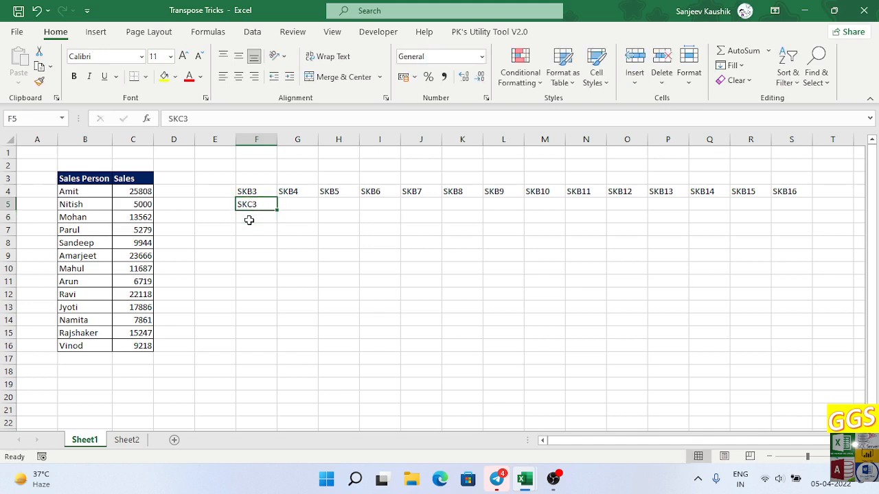
{"action": "left_click_drag", "start_coordinate": [278, 209], "coordinate": [809, 206]}
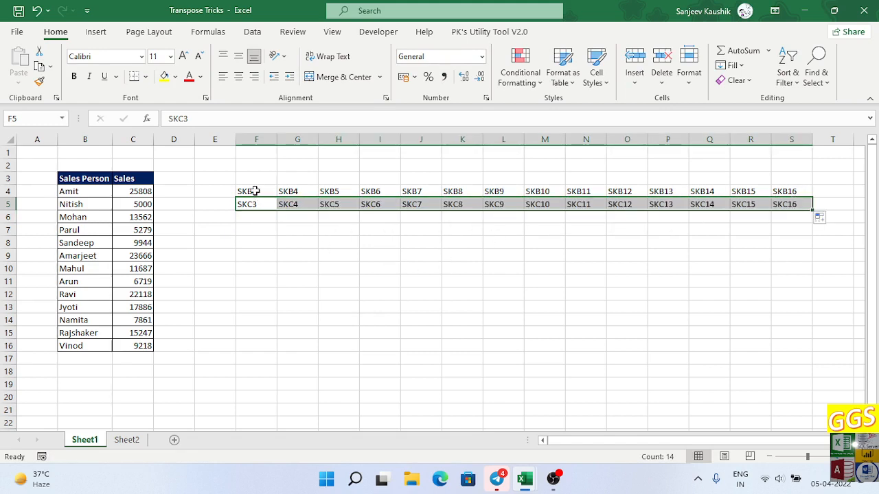
Replace every SK prefix in F4:S5 with an equals sign so the text entries turn into cell references.
{"action": "left_click_drag", "start_coordinate": [255, 191], "coordinate": [789, 204]}
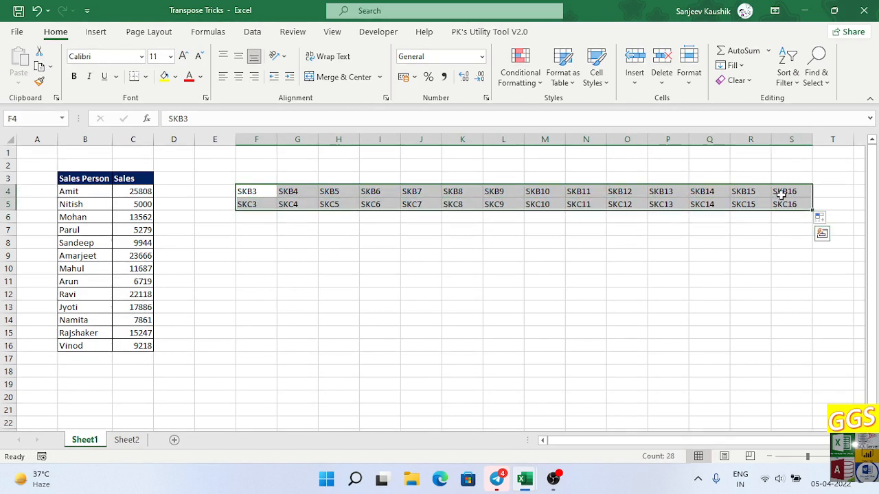
{"action": "key", "text": "ctrl+h"}
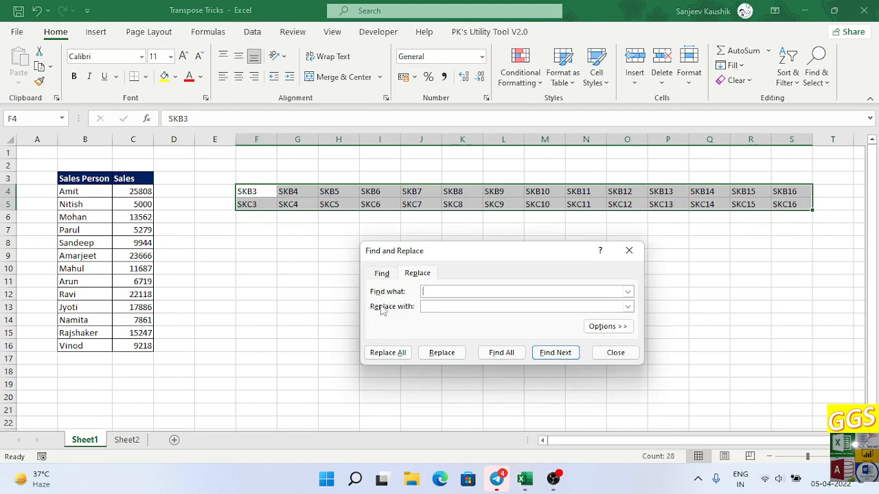
{"action": "type", "text": "SK"}
{"action": "left_click", "coordinate": [433, 306]}
{"action": "type", "text": "="}
{"action": "left_click", "coordinate": [388, 355]}
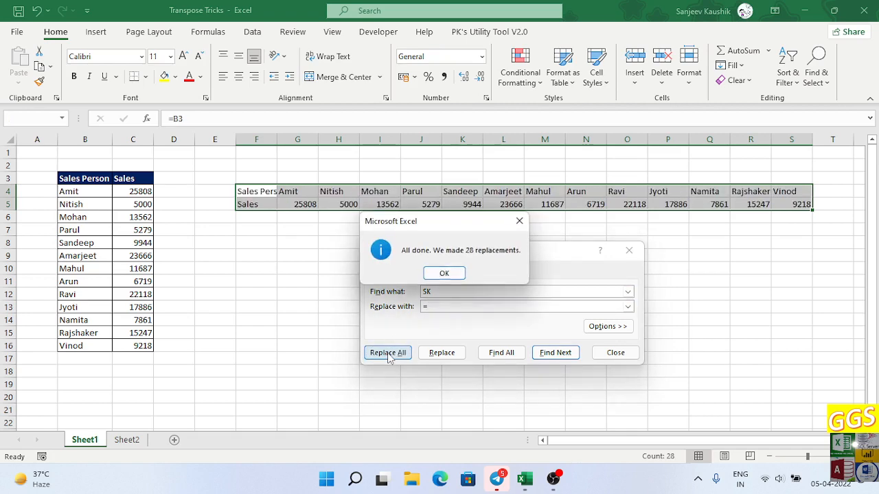
{"action": "left_click", "coordinate": [454, 275]}
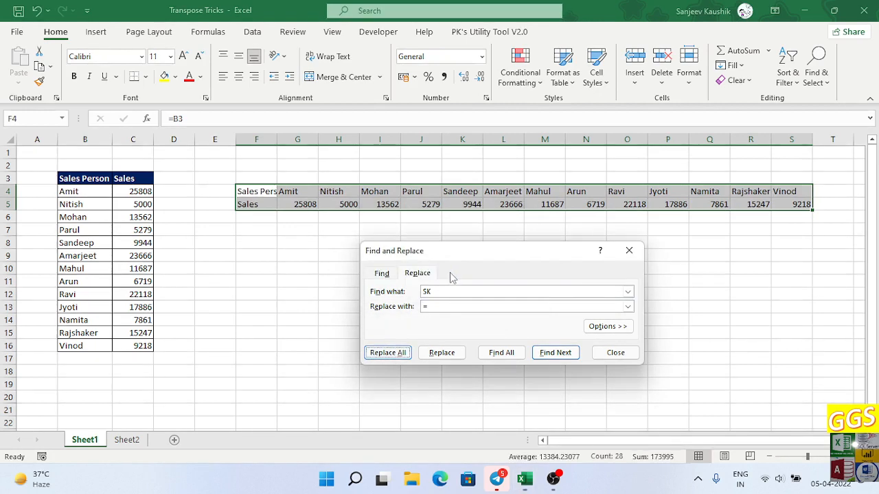
{"action": "key", "text": "Escape"}
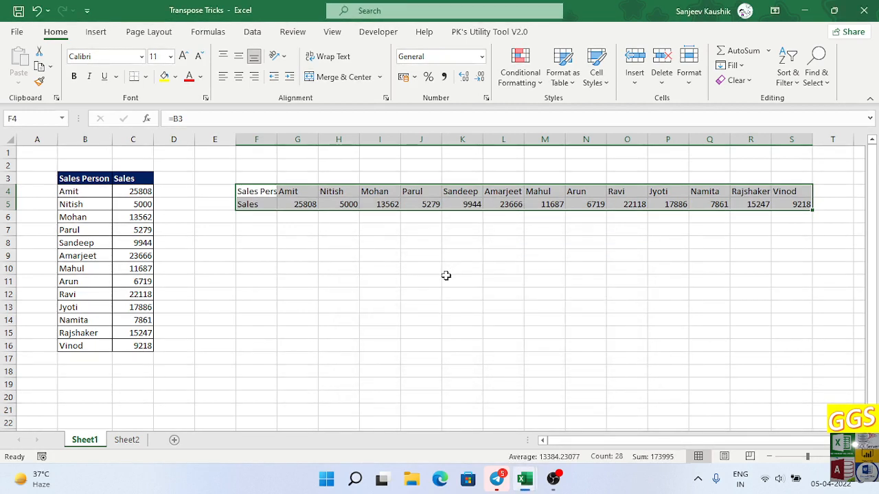